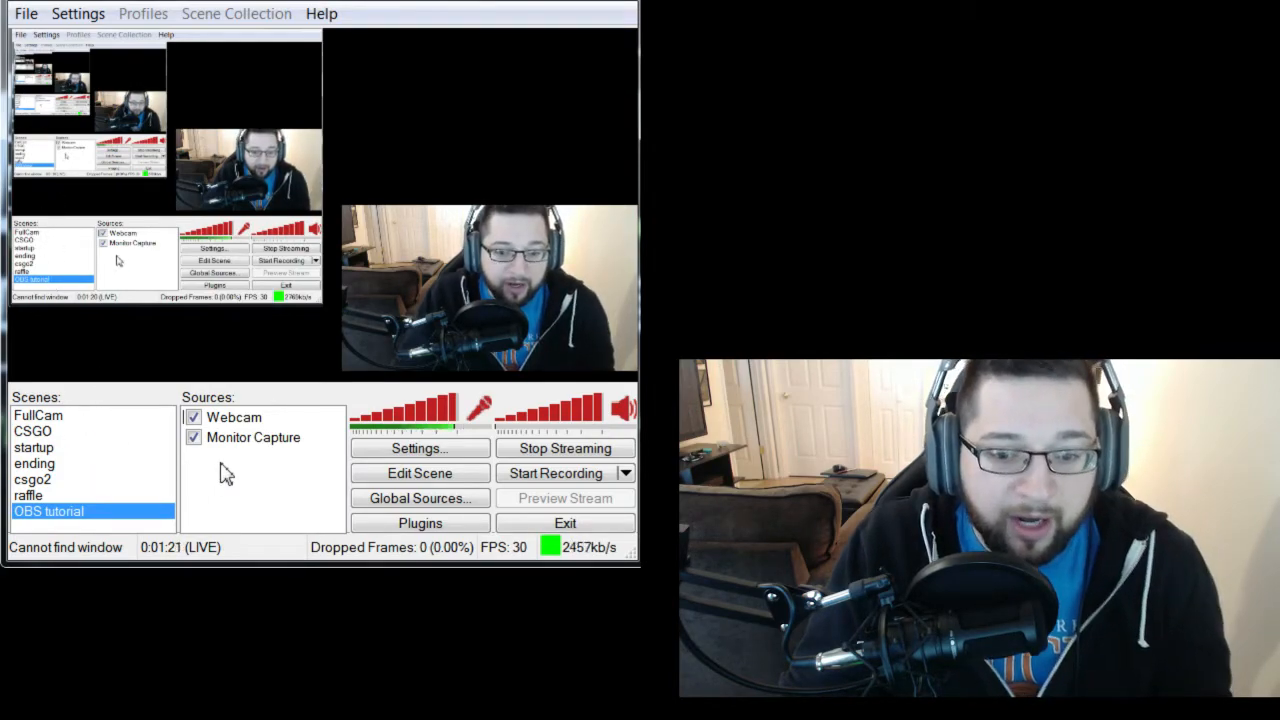
pyautogui.click(195, 421)
pyautogui.click(196, 422)
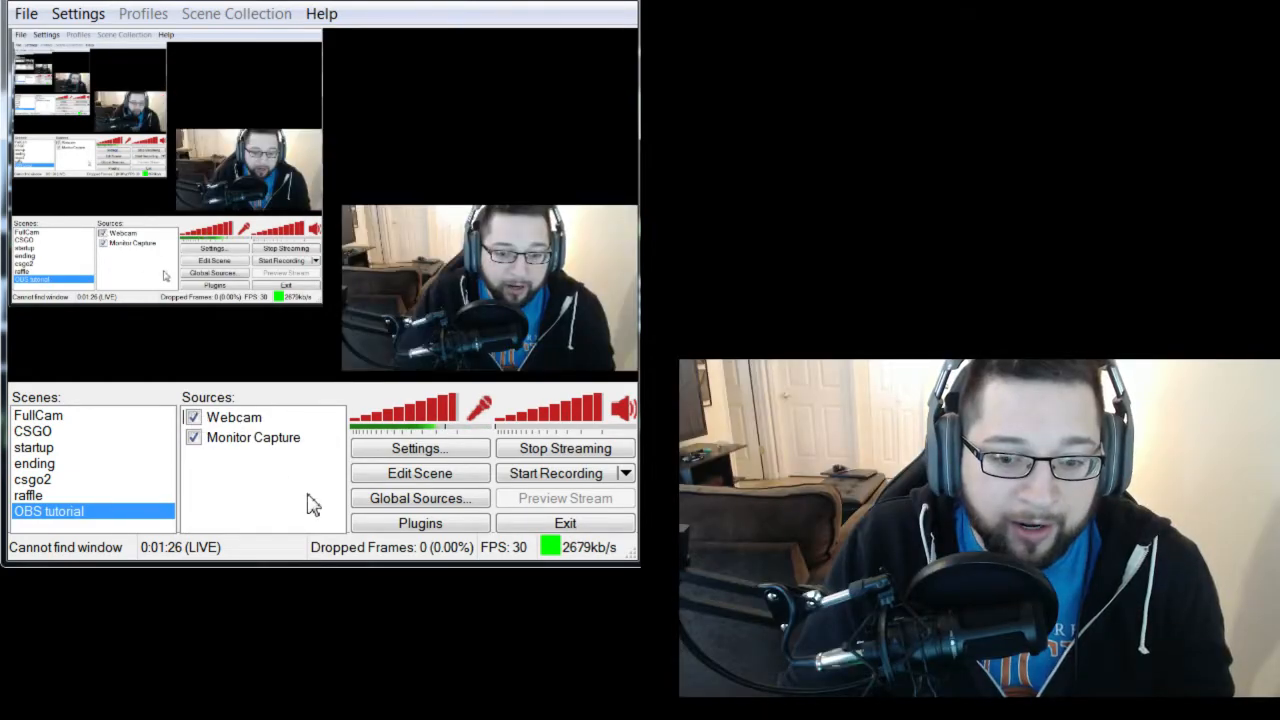
pyautogui.rightClick(236, 485)
pyautogui.moveTo(270, 500)
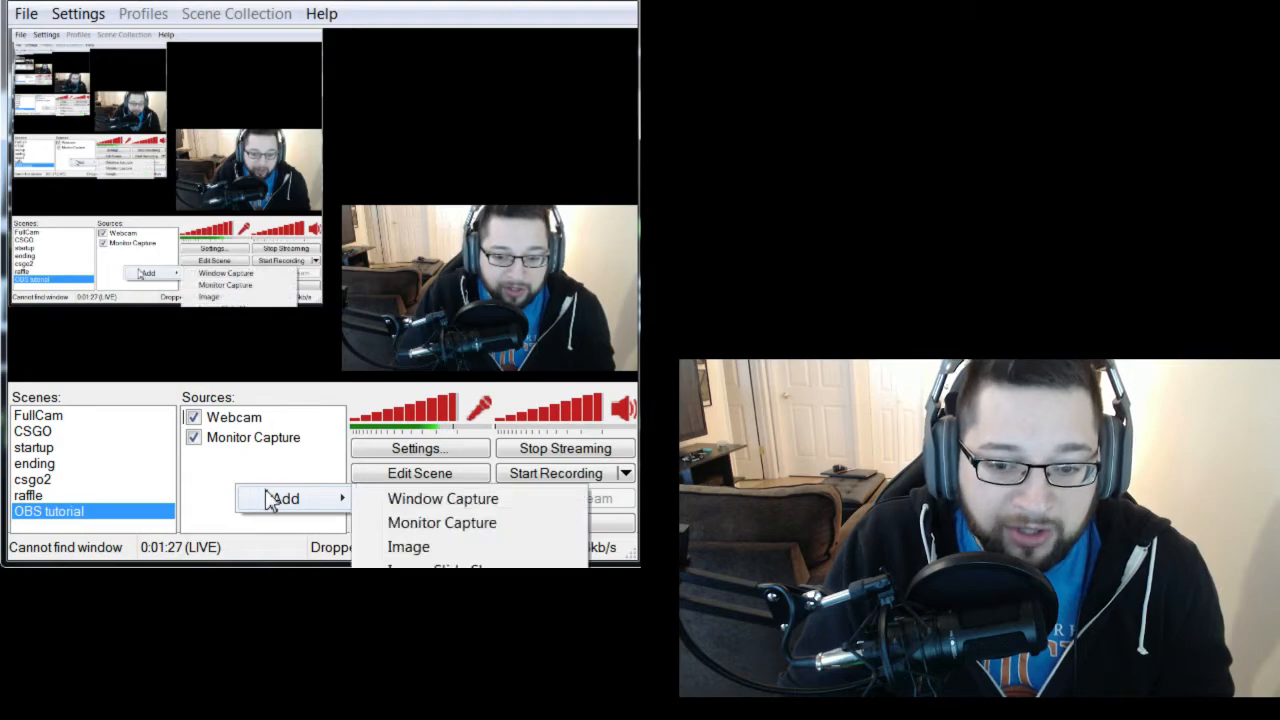
pyautogui.click(362, 472)
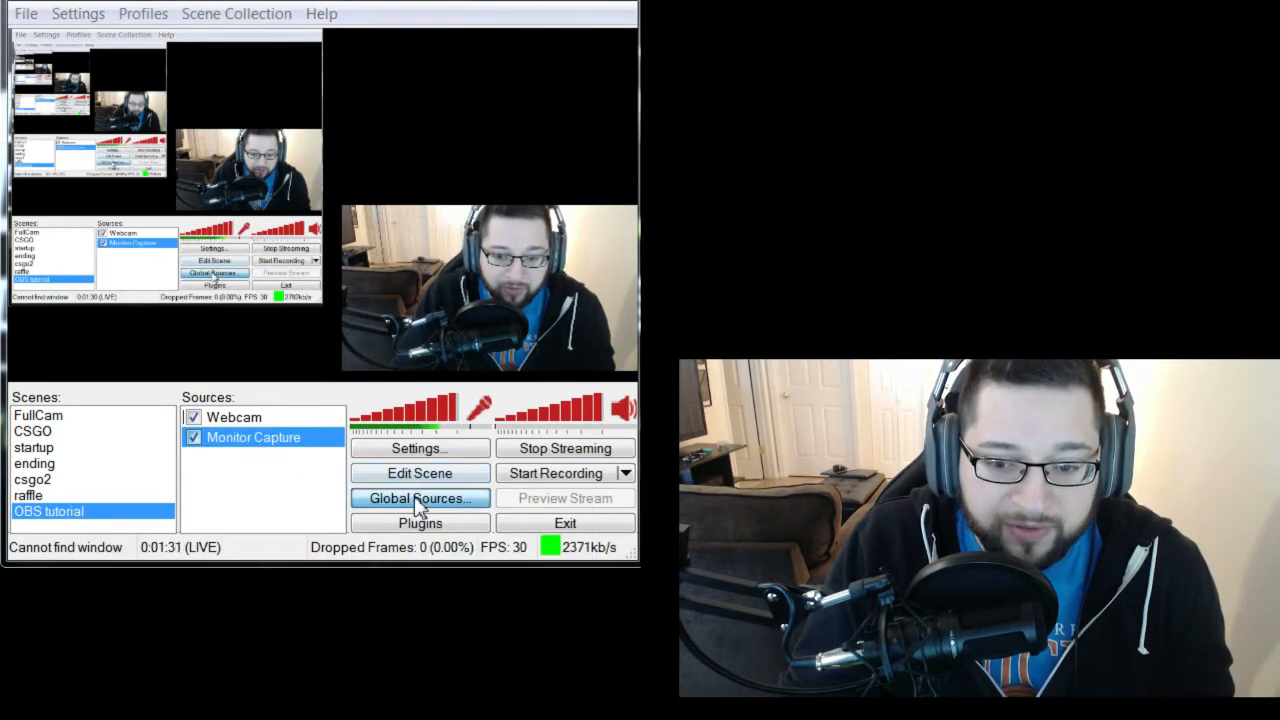
# Open the properties of the Webcam entry in the global sources.
pyautogui.click(416, 500)
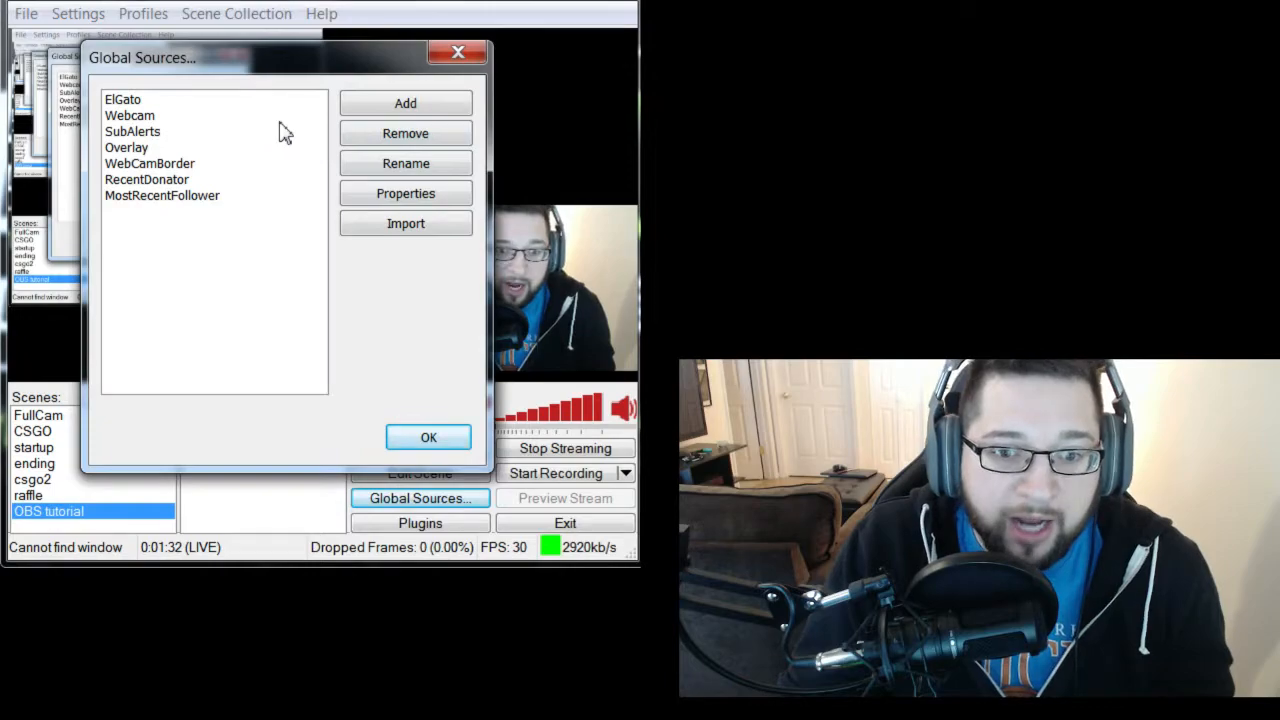
pyautogui.moveTo(237, 71); pyautogui.dragTo(444, 86)
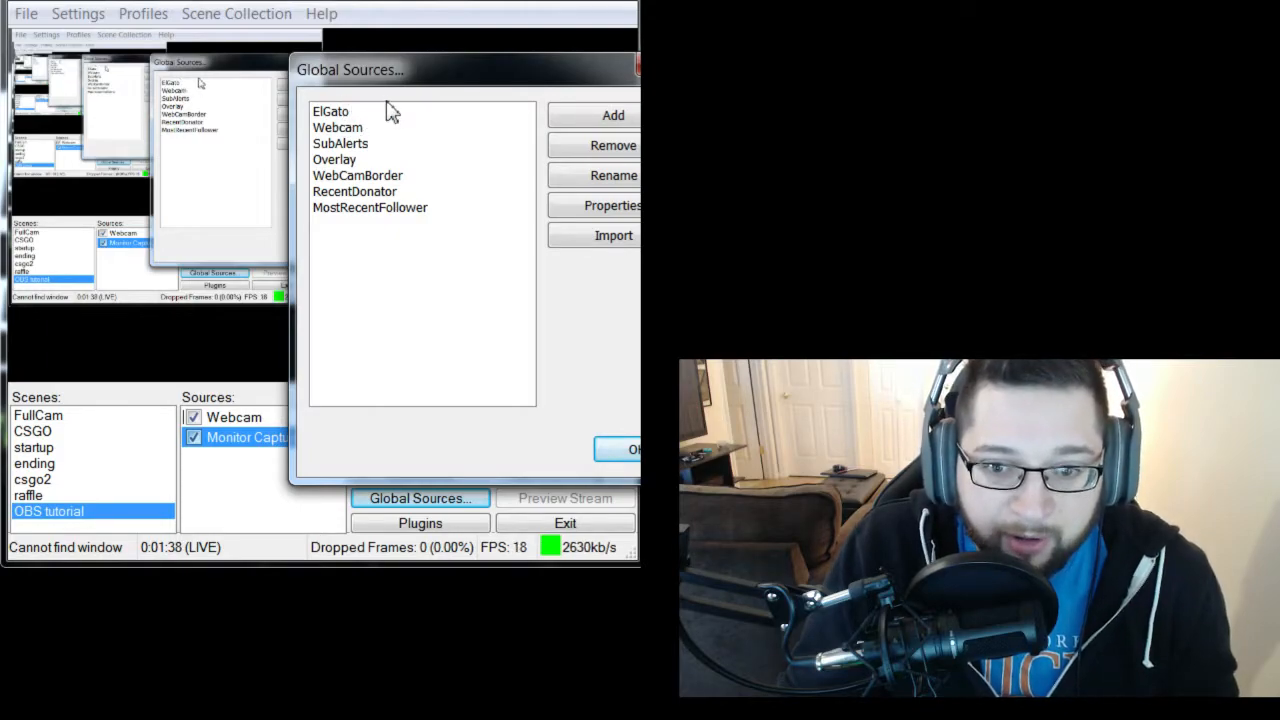
pyautogui.click(349, 130)
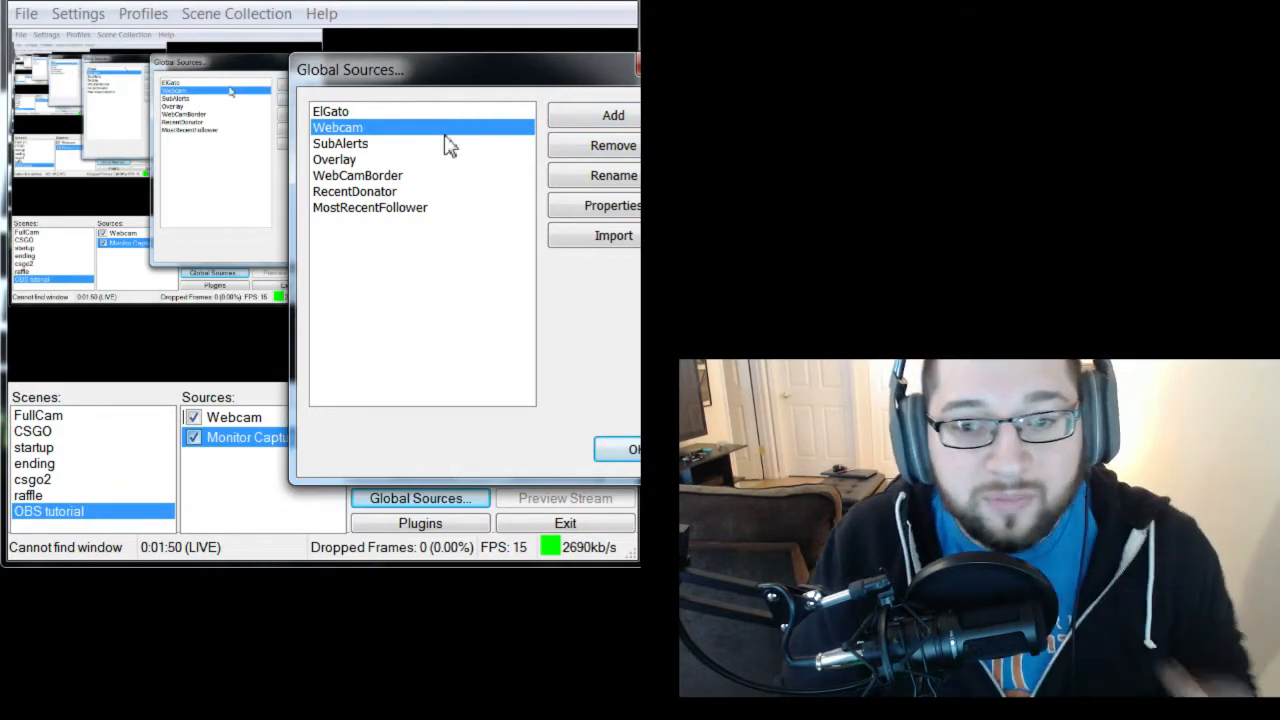
pyautogui.click(636, 205)
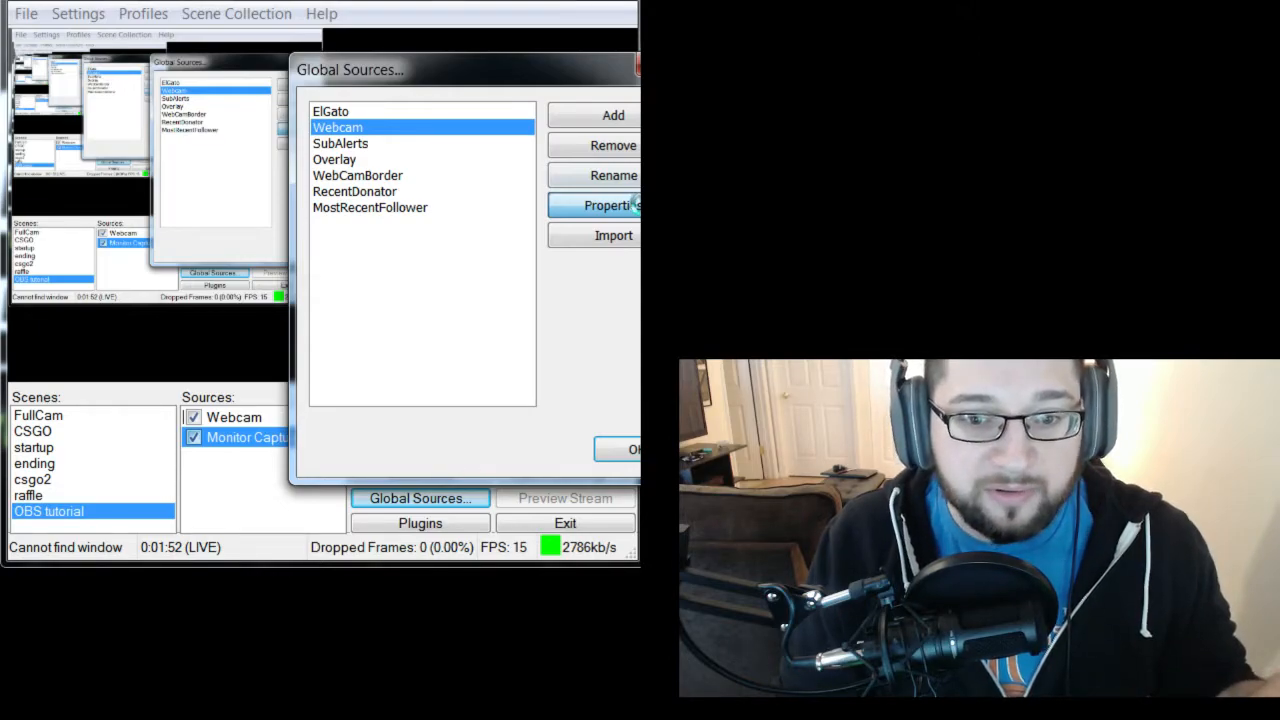
pyautogui.click(634, 205)
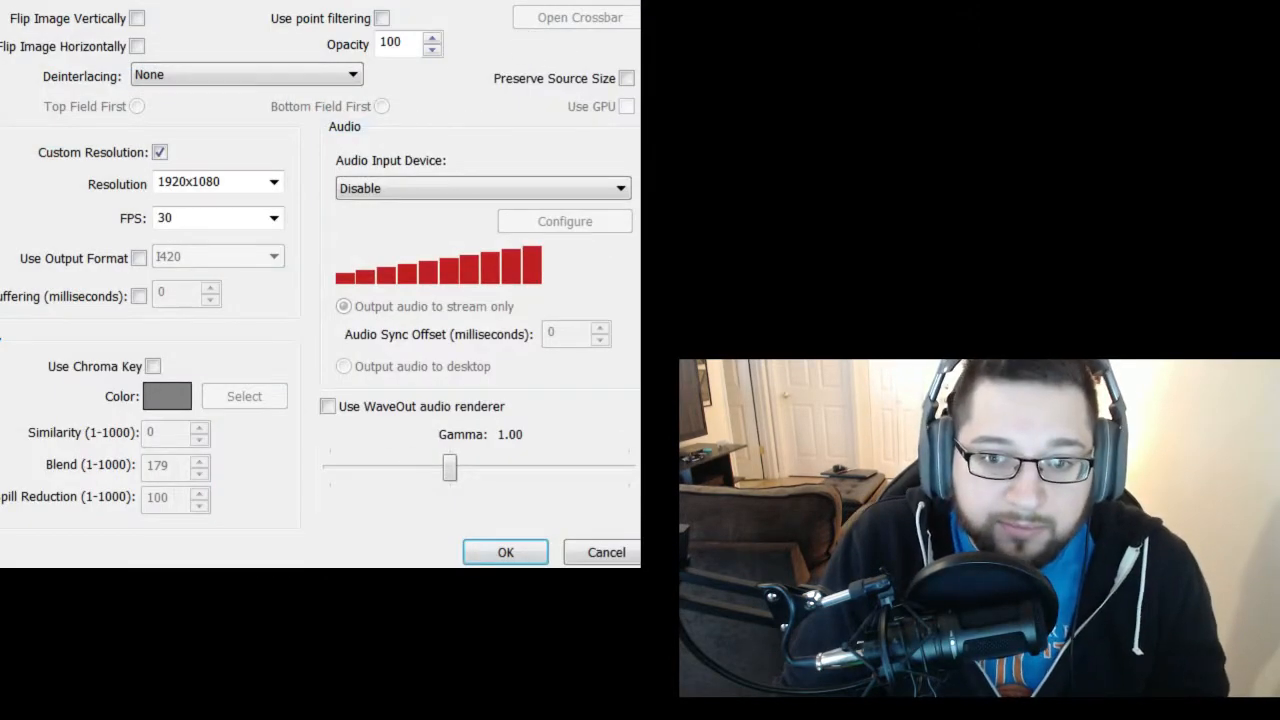
# Examine the webcam source's device choices and video settings, confirm them, and close the global sources.
pyautogui.moveTo(357, 0); pyautogui.dragTo(556, 73)
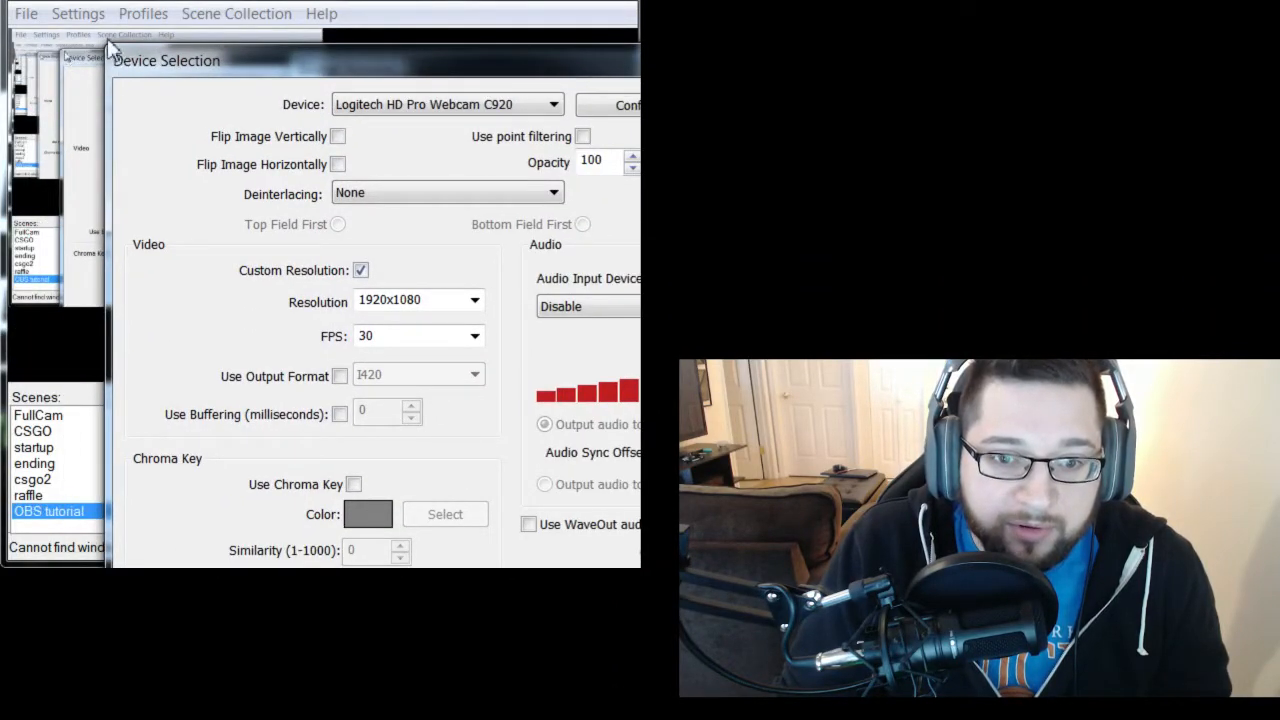
pyautogui.moveTo(151, 60); pyautogui.dragTo(17, 0)
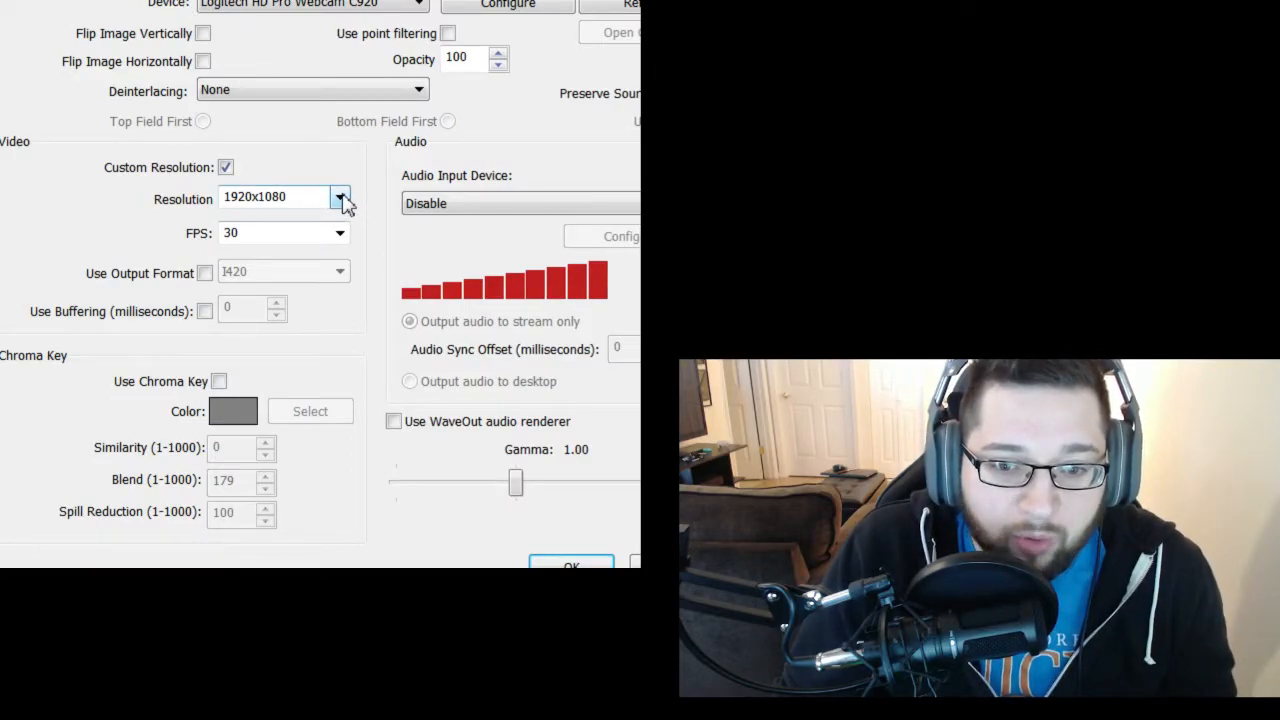
pyautogui.click(407, 5)
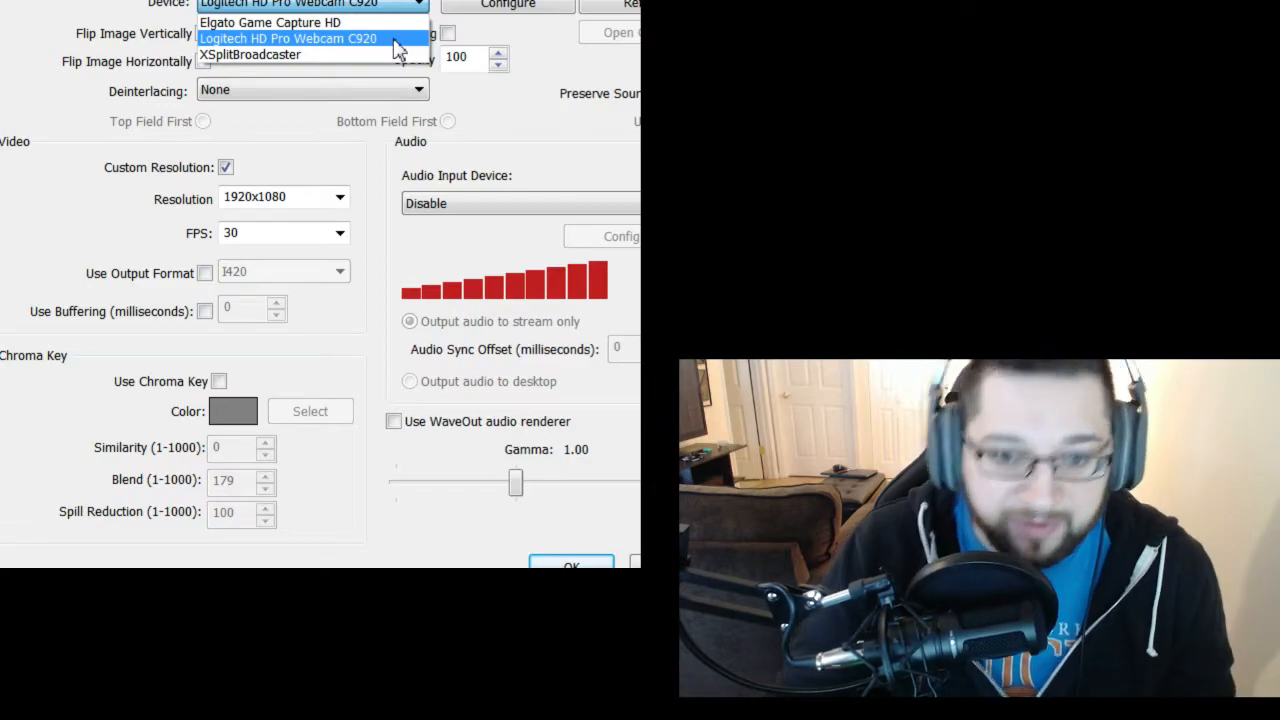
pyautogui.click(422, 3)
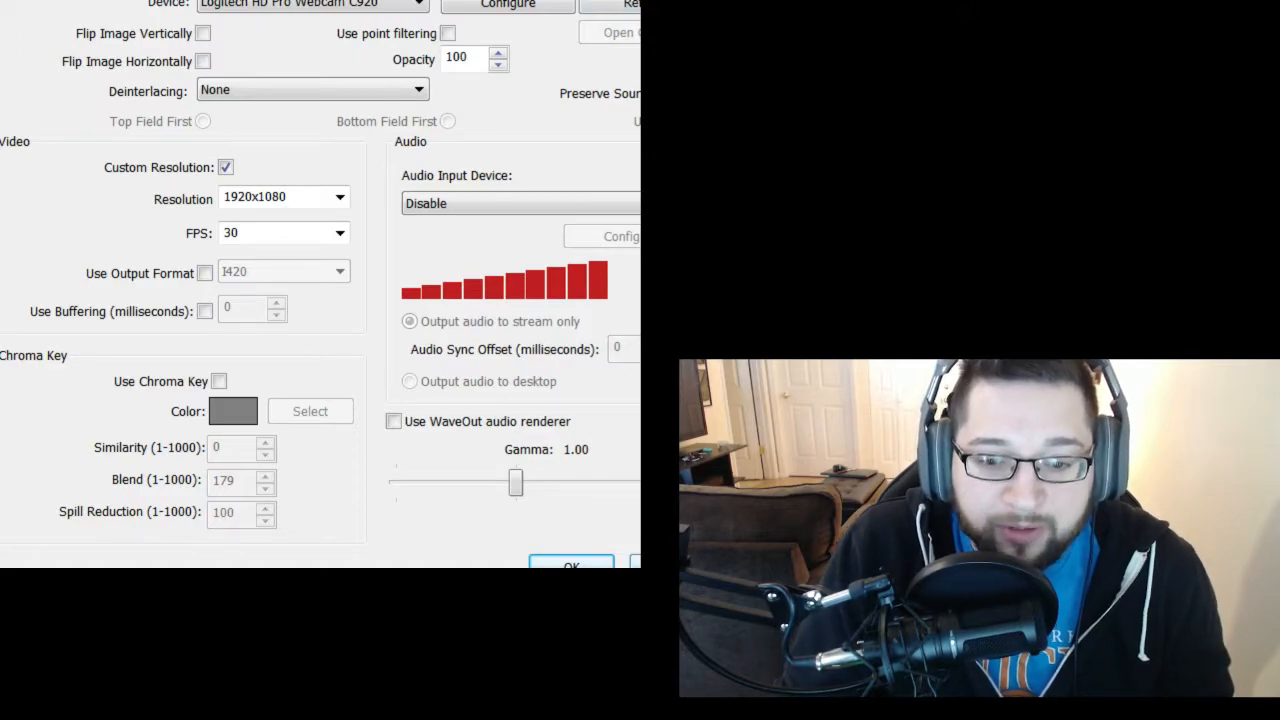
pyautogui.click(571, 562)
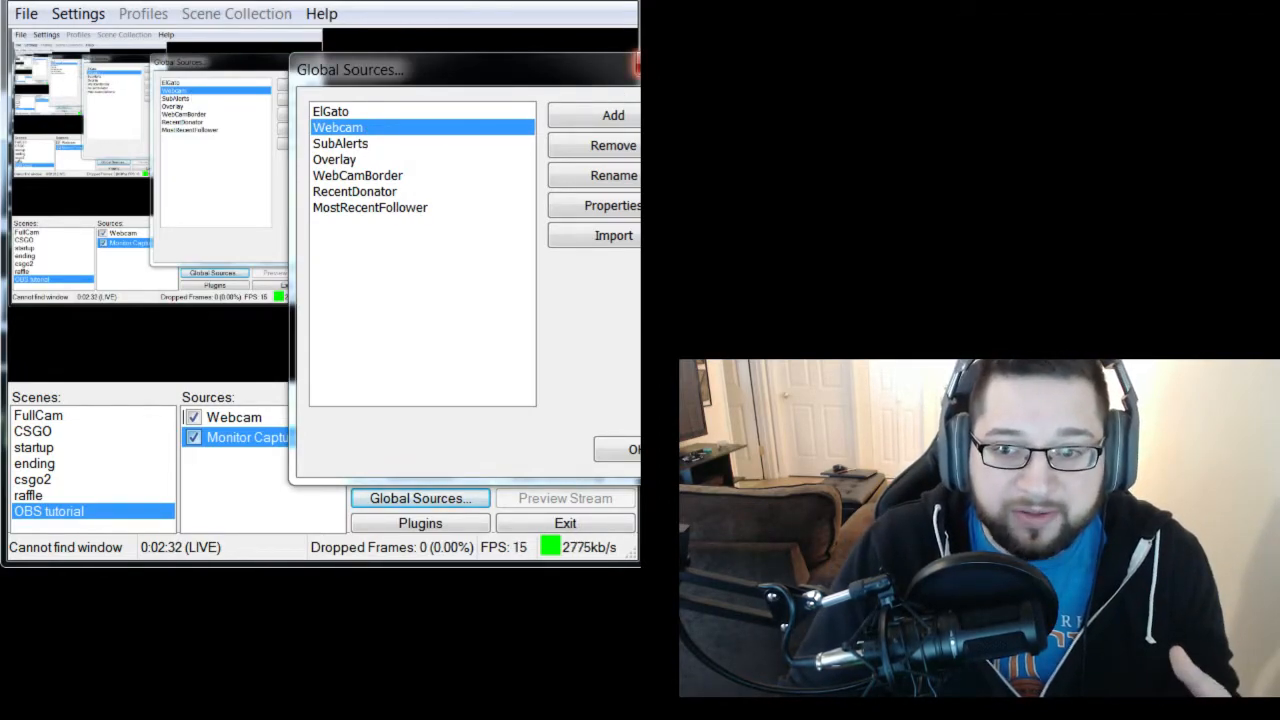
pyautogui.click(636, 66)
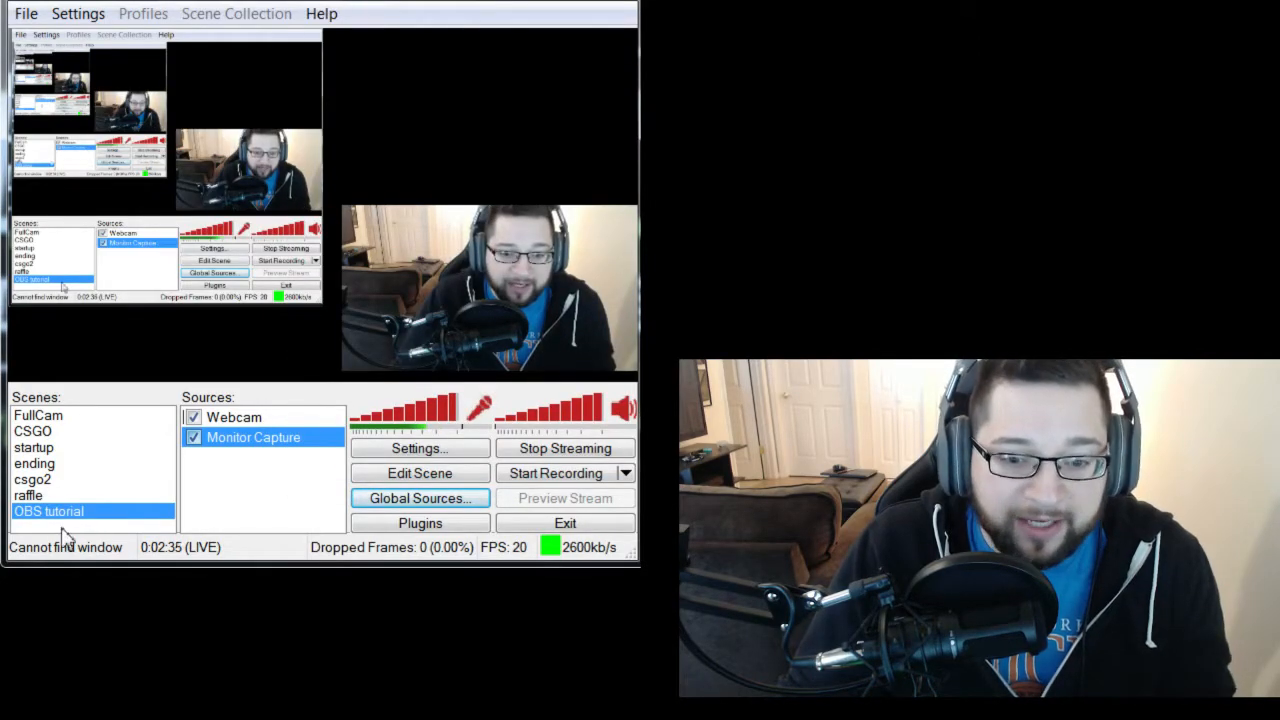
# Examine the scene-adding option and the source types that can be added to the OBS tutorial scene.
pyautogui.rightClick(62, 532)
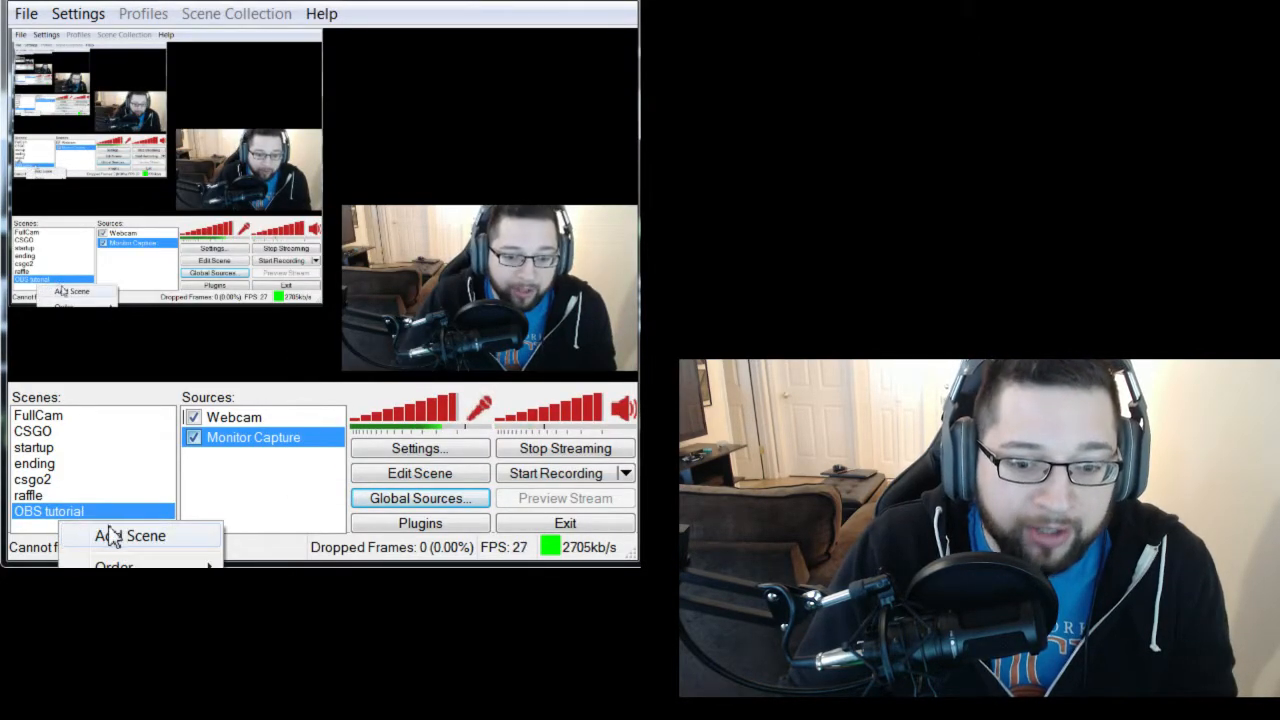
pyautogui.click(275, 478)
pyautogui.rightClick(265, 480)
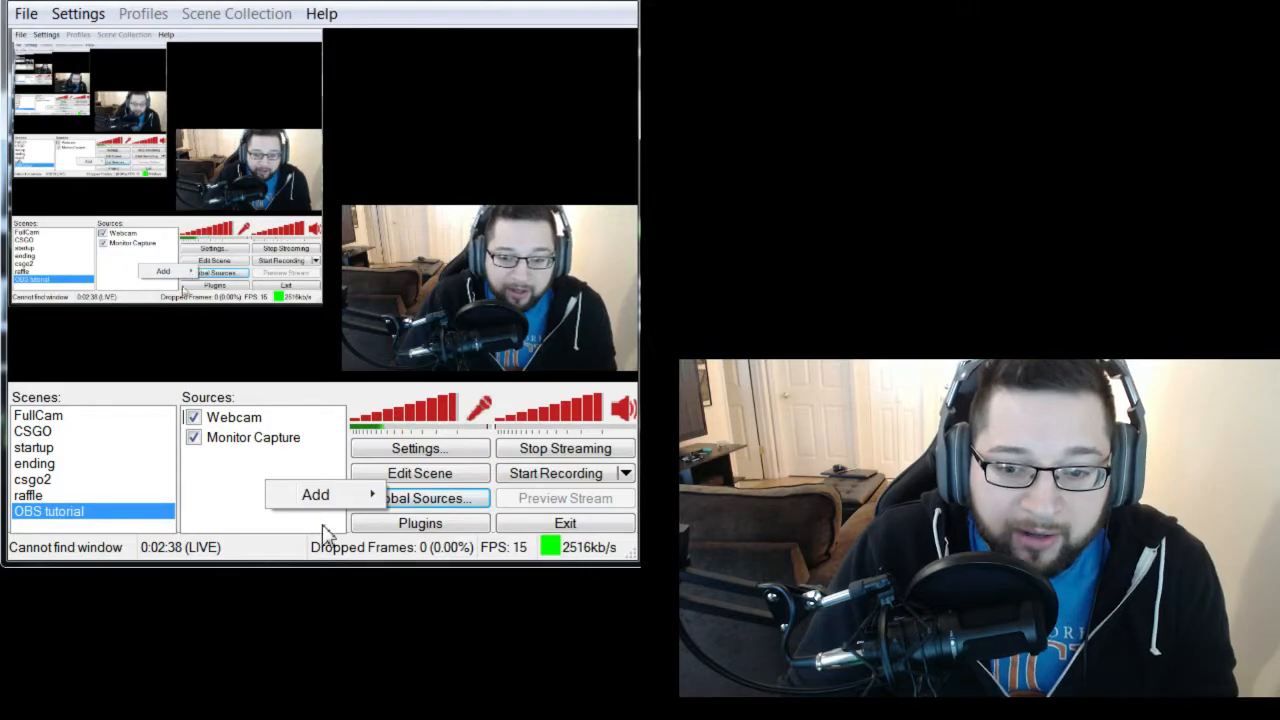
pyautogui.click(270, 522)
pyautogui.rightClick(220, 457)
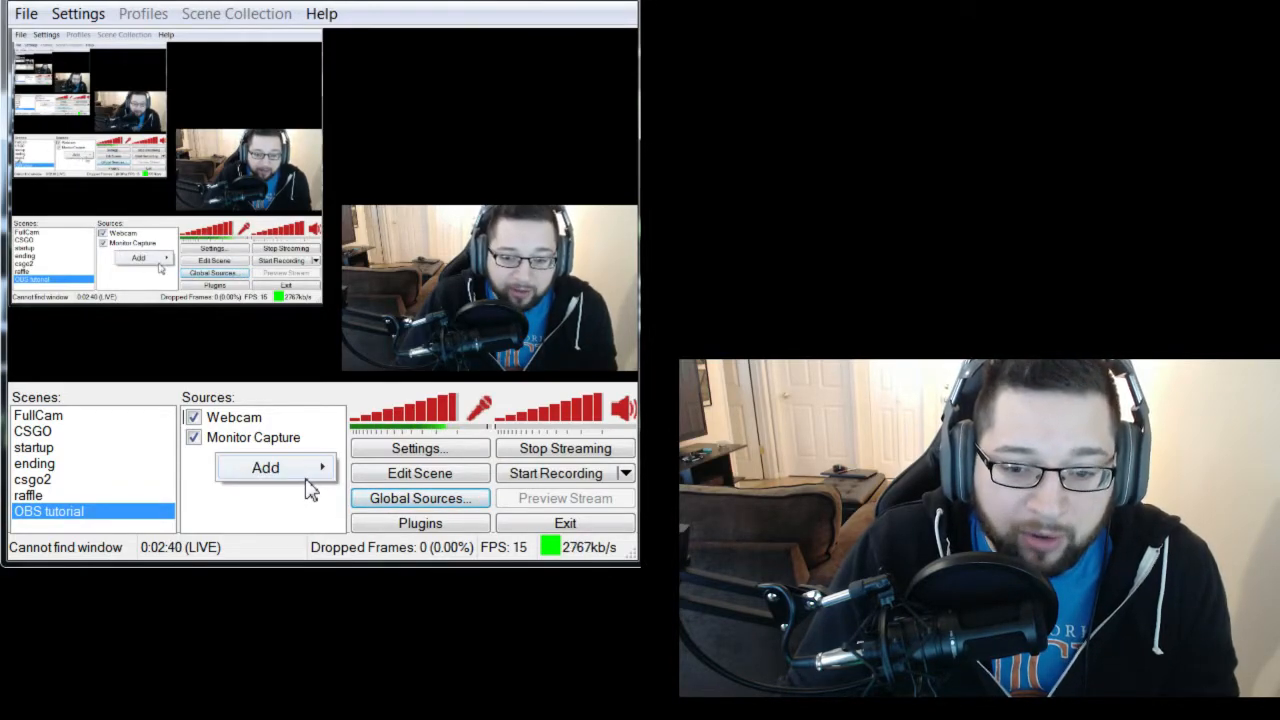
pyautogui.moveTo(312, 480)
pyautogui.moveTo(437, 562)
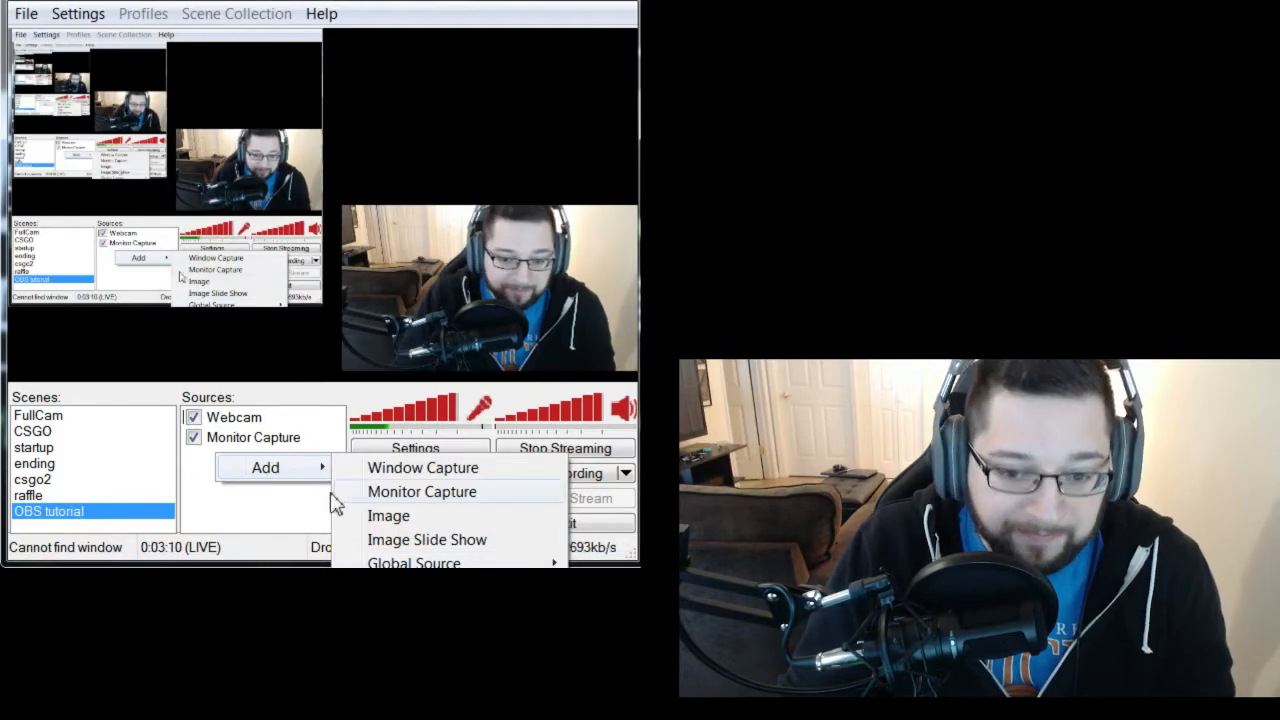
pyautogui.click(296, 513)
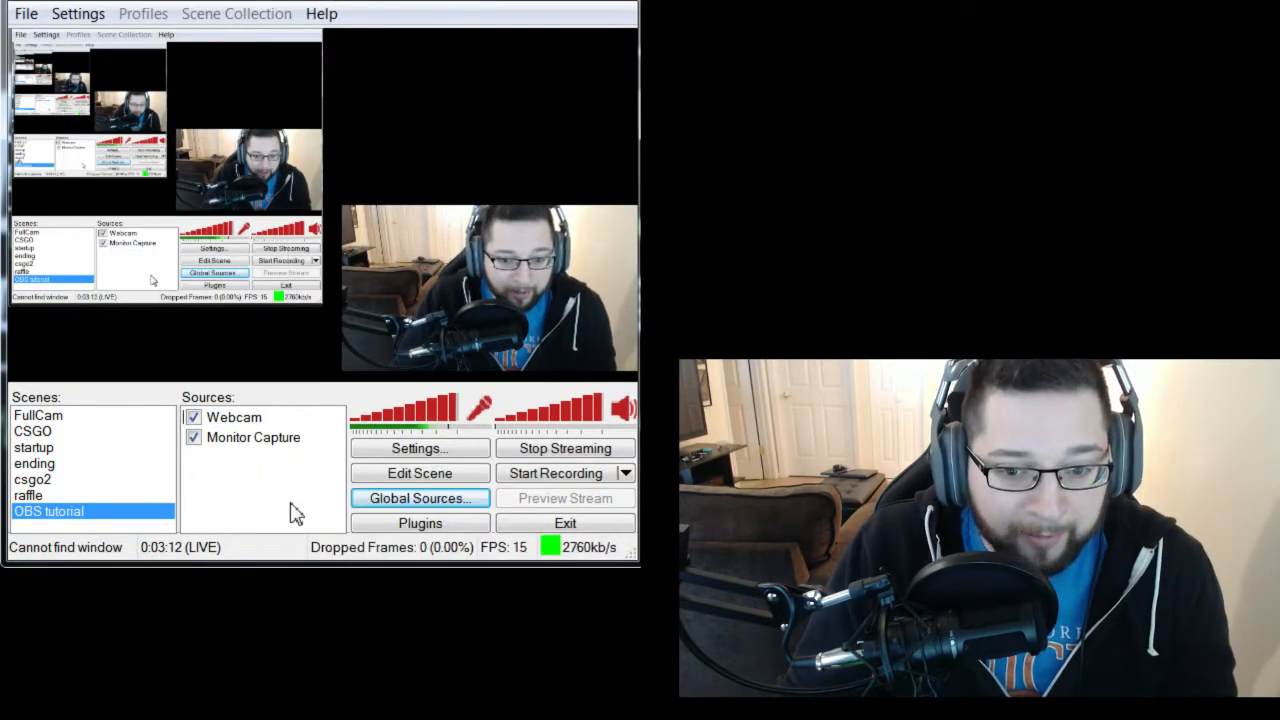
pyautogui.rightClick(225, 483)
pyautogui.click(220, 472)
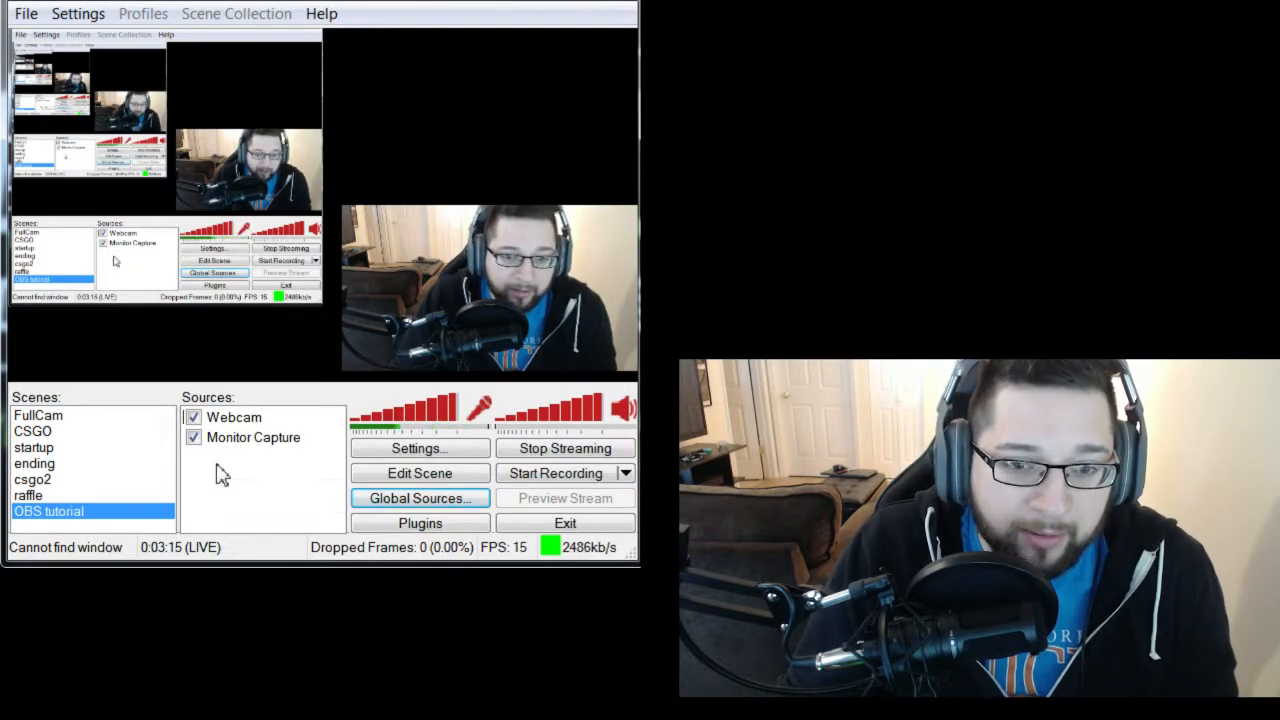
pyautogui.click(84, 17)
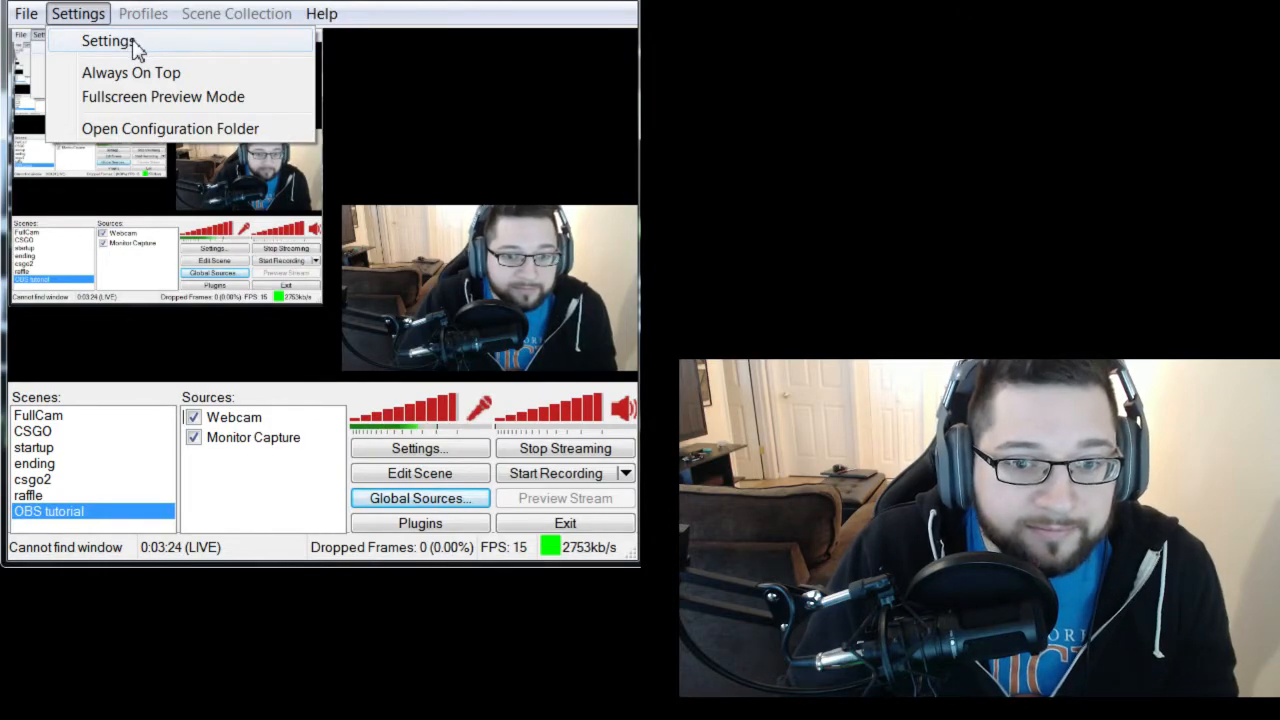
pyautogui.click(133, 46)
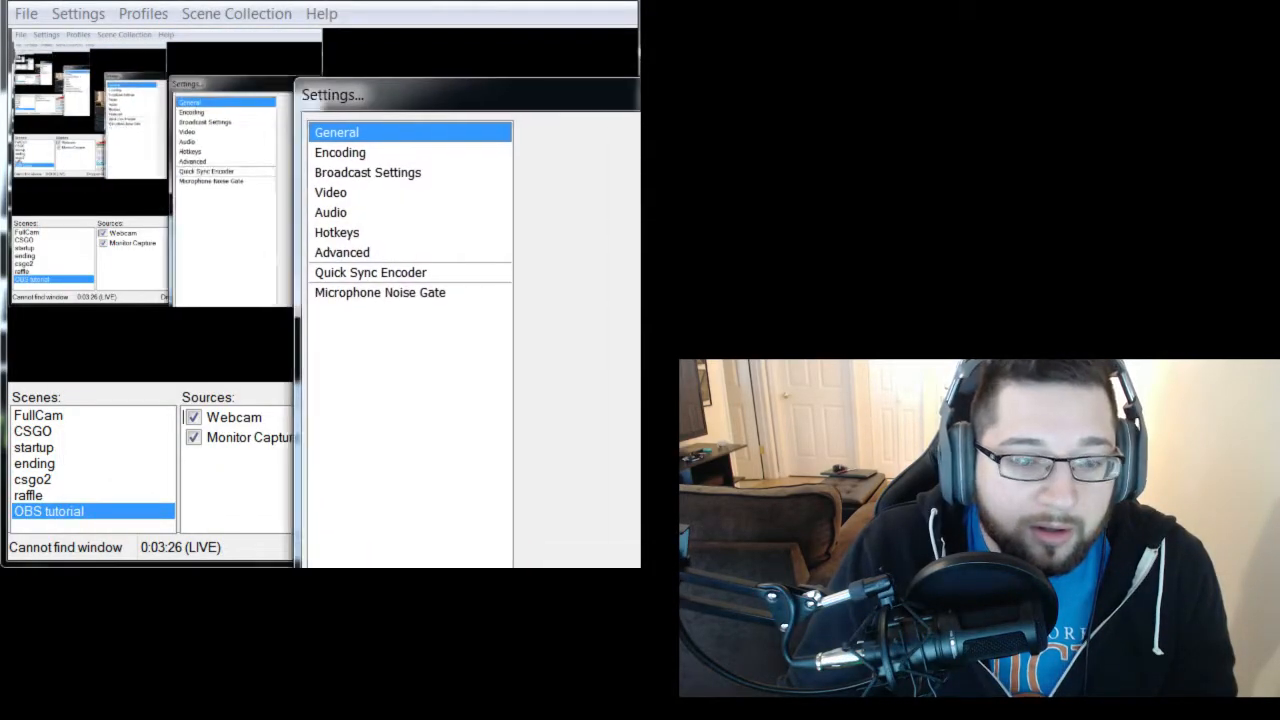
pyautogui.moveTo(642, 103); pyautogui.dragTo(225, 392)
pyautogui.press('Escape')
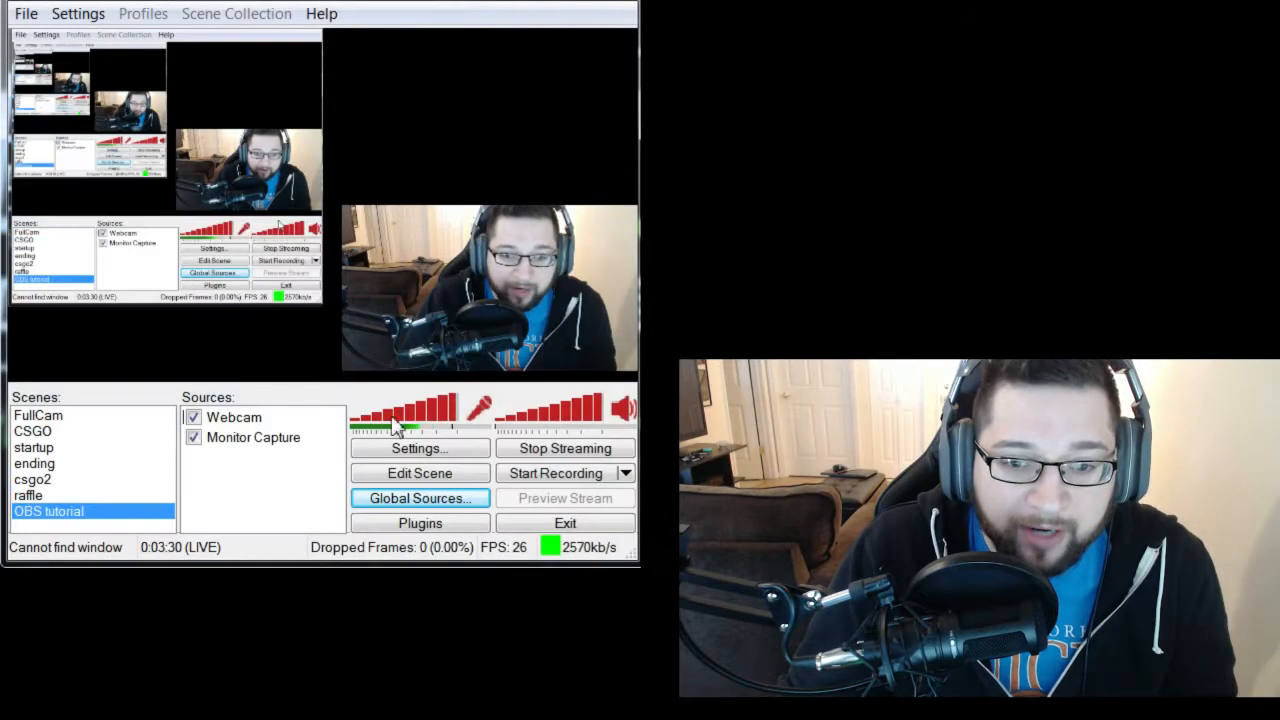
# Add a second monitor capture source under its default name to the OBS tutorial scene and disable the original Monitor Capture.
pyautogui.rightClick(255, 481)
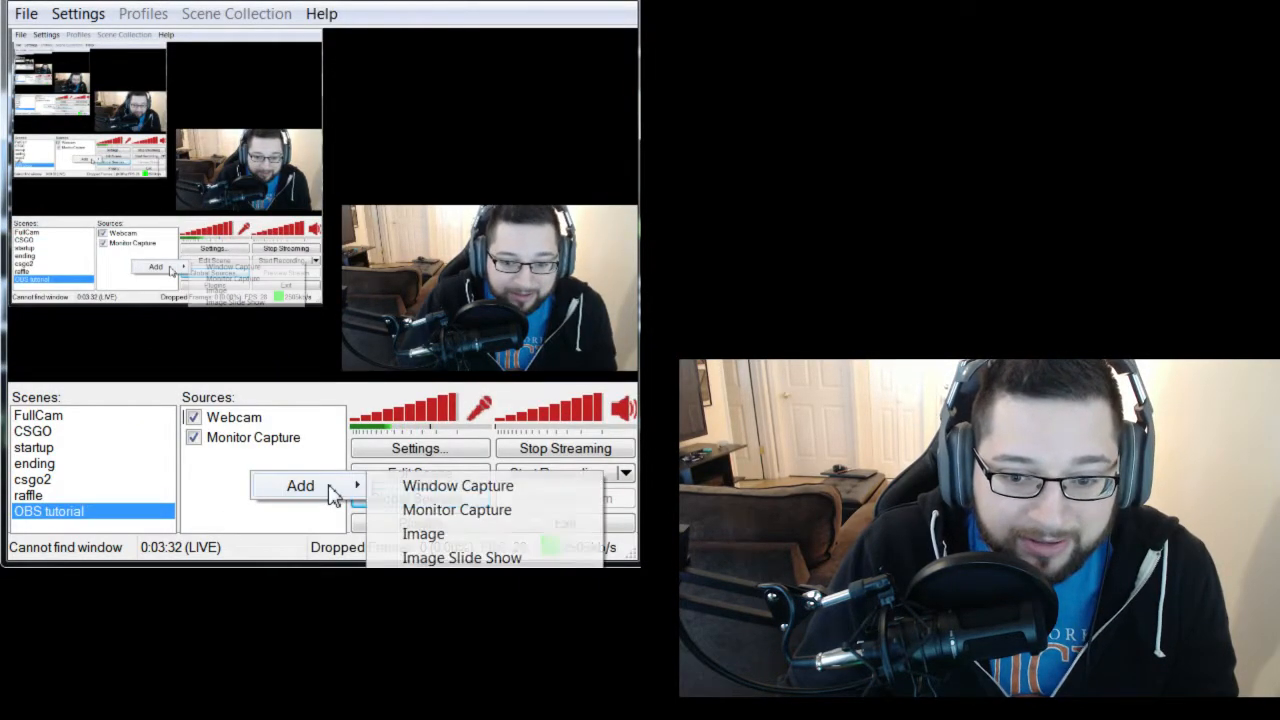
pyautogui.click(437, 512)
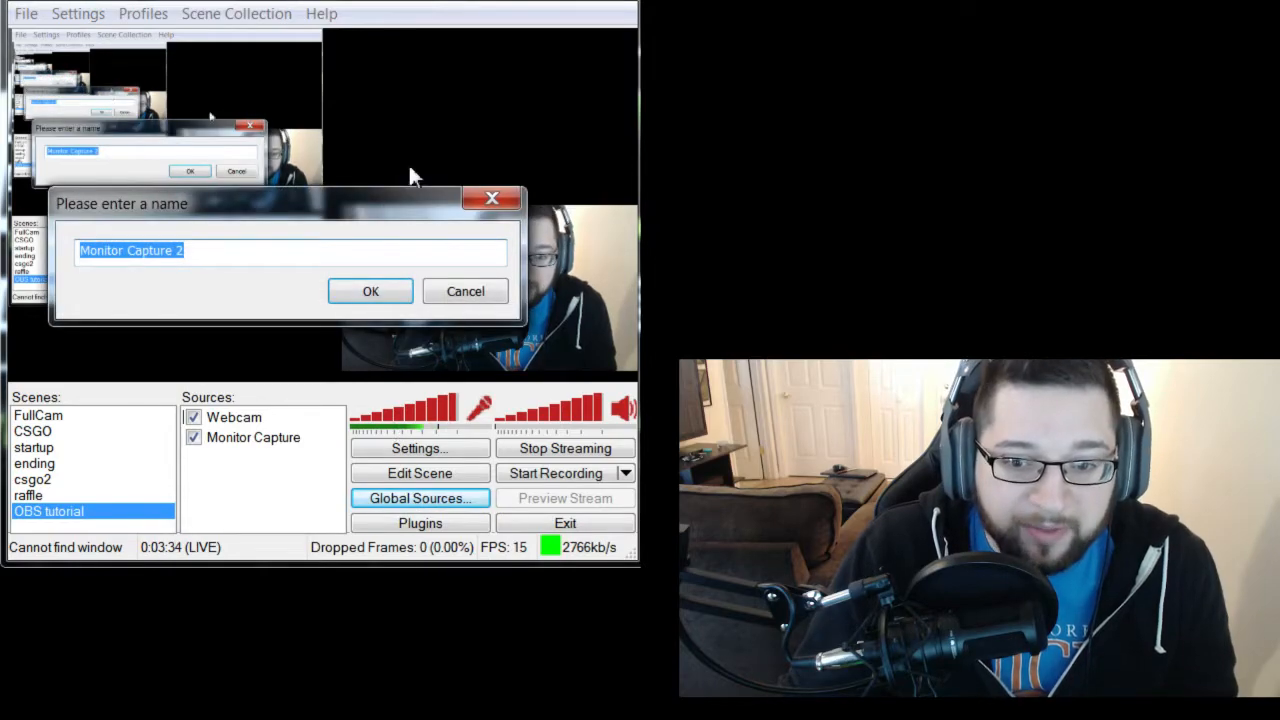
pyautogui.click(369, 290)
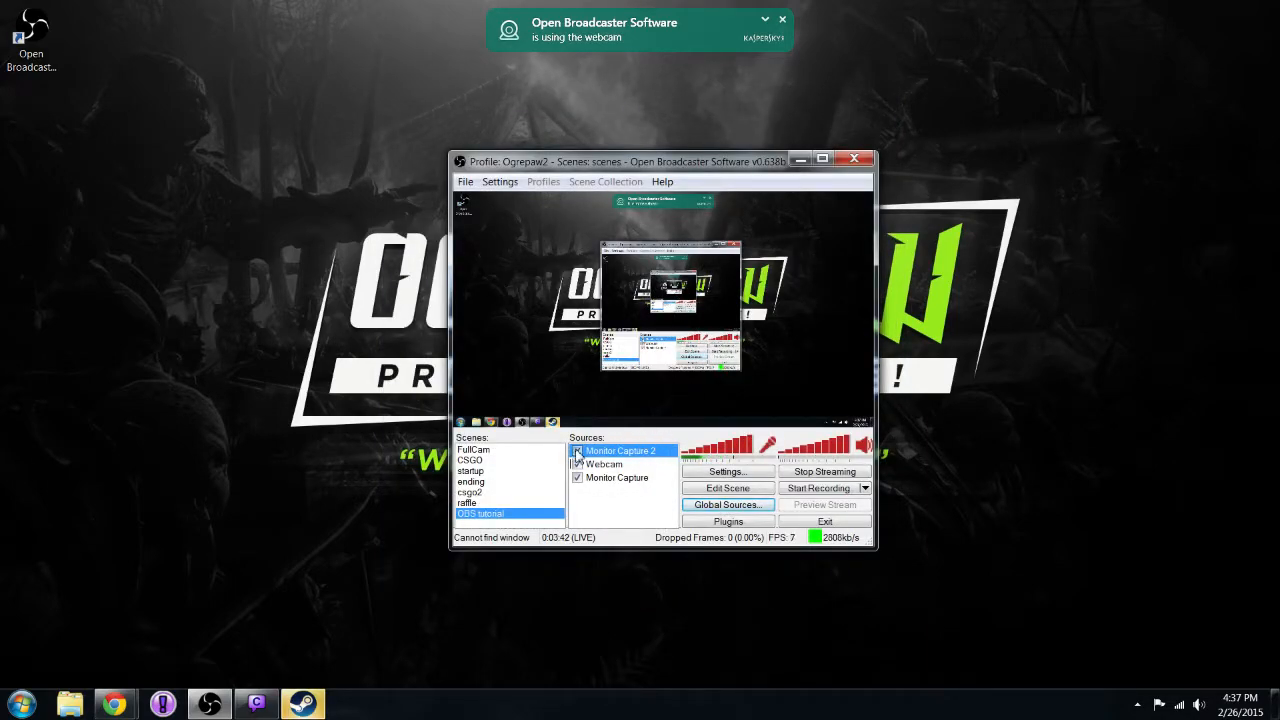
pyautogui.click(577, 478)
pyautogui.moveTo(622, 165); pyautogui.dragTo(519, 89)
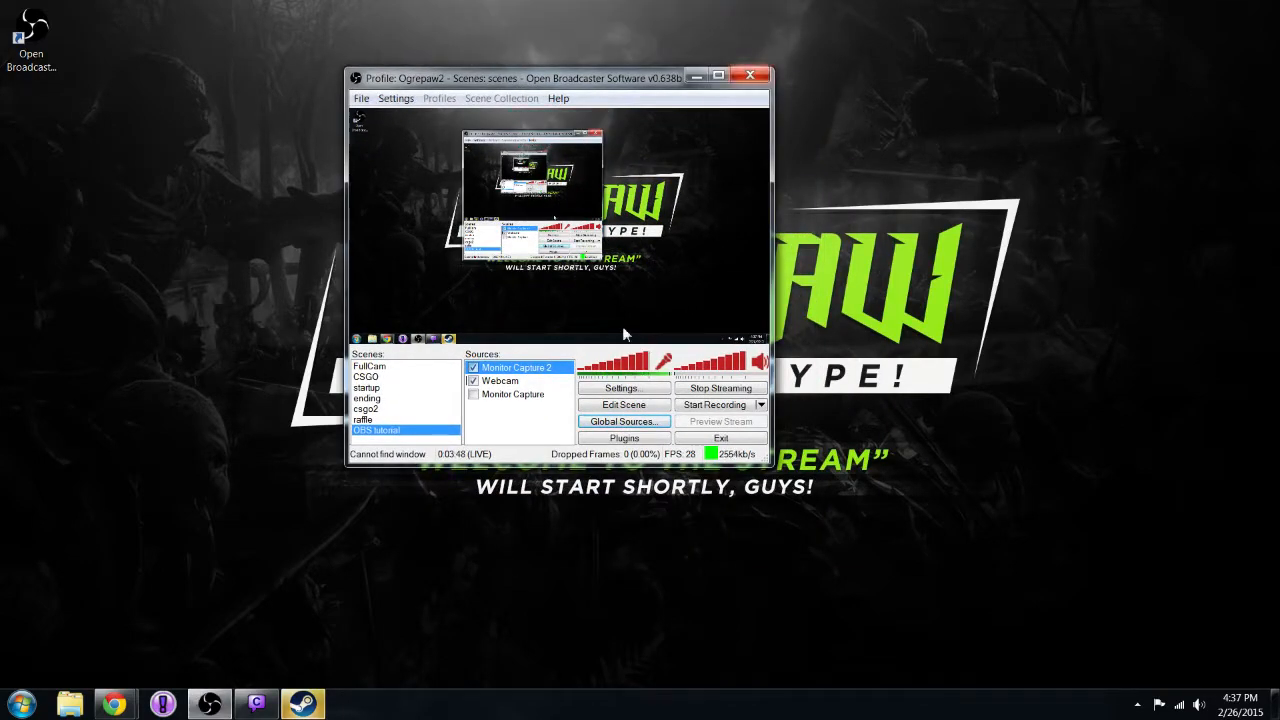
pyautogui.click(528, 417)
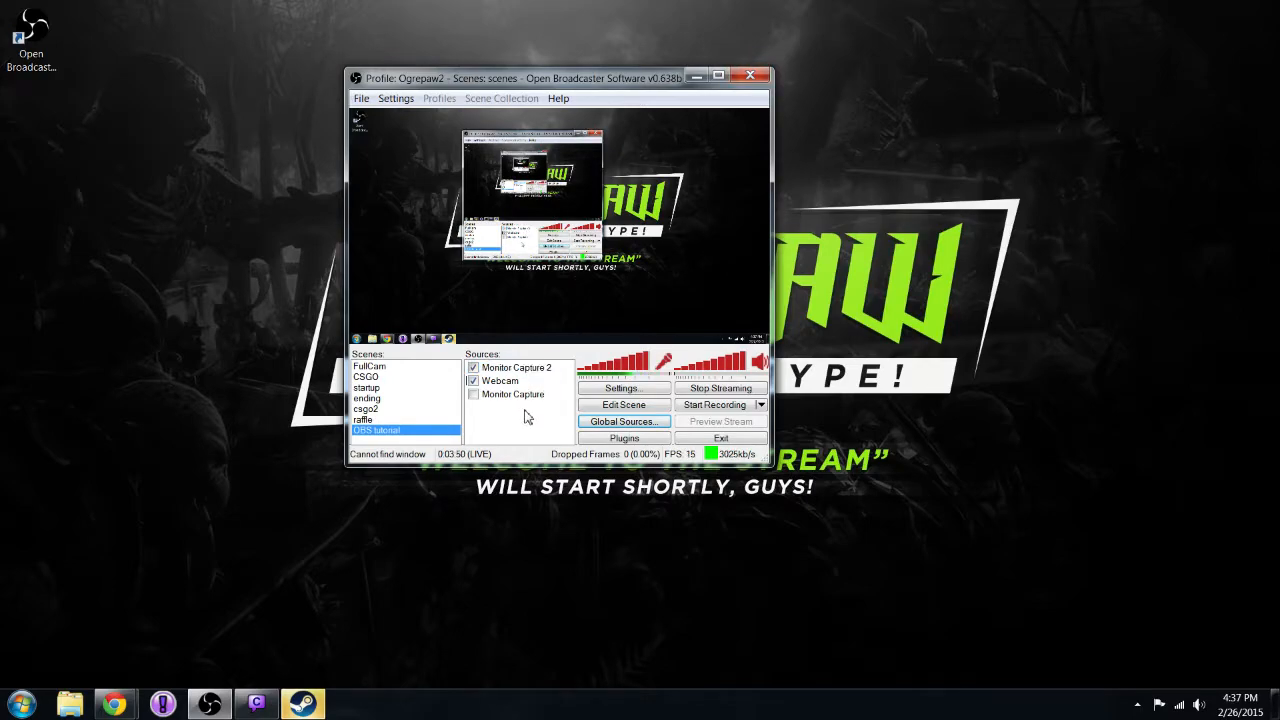
# Open the settings and examine the video encoding options, especially the maximum bitrate and the custom buffer size.
pyautogui.click(395, 98)
pyautogui.click(418, 116)
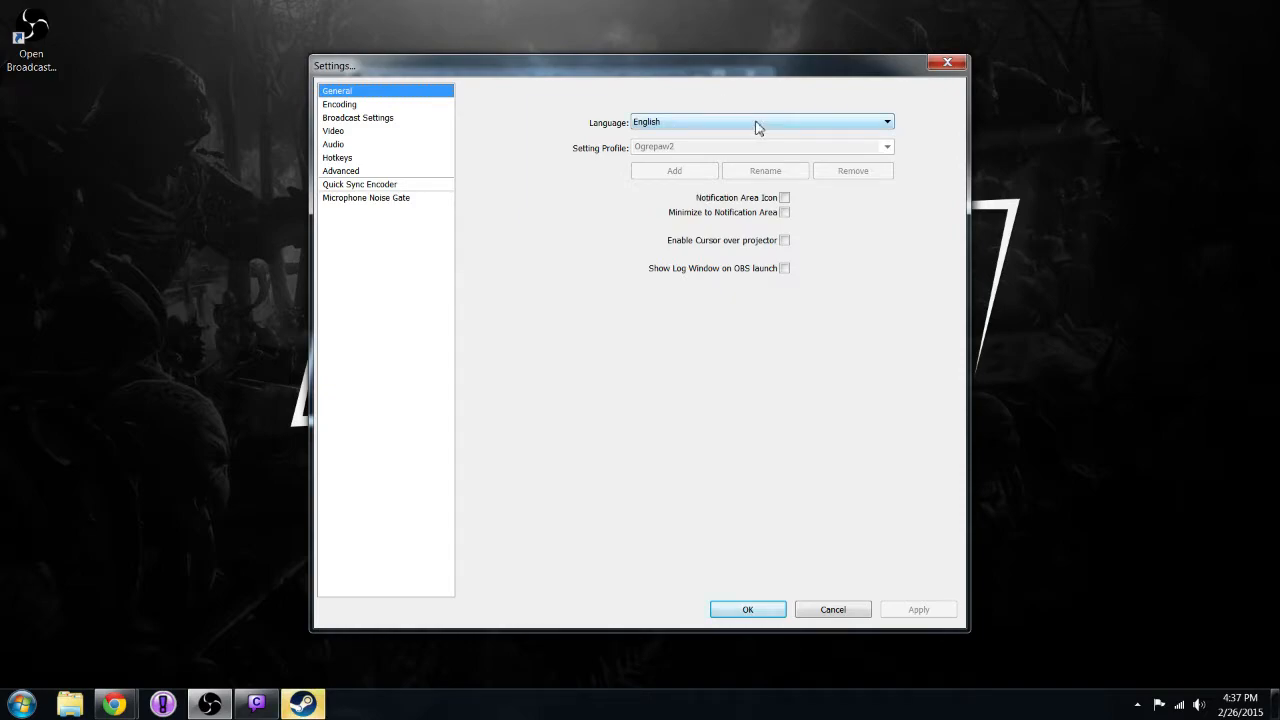
pyautogui.click(390, 105)
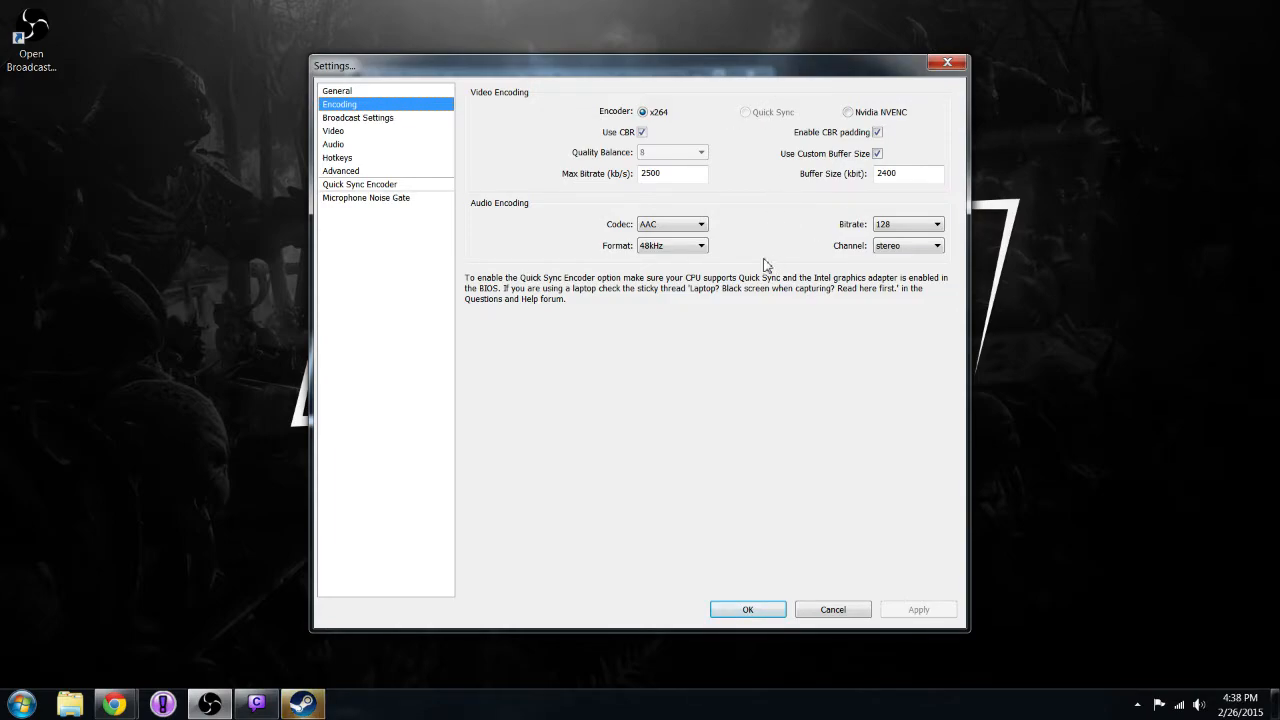
pyautogui.moveTo(670, 178); pyautogui.dragTo(615, 168)
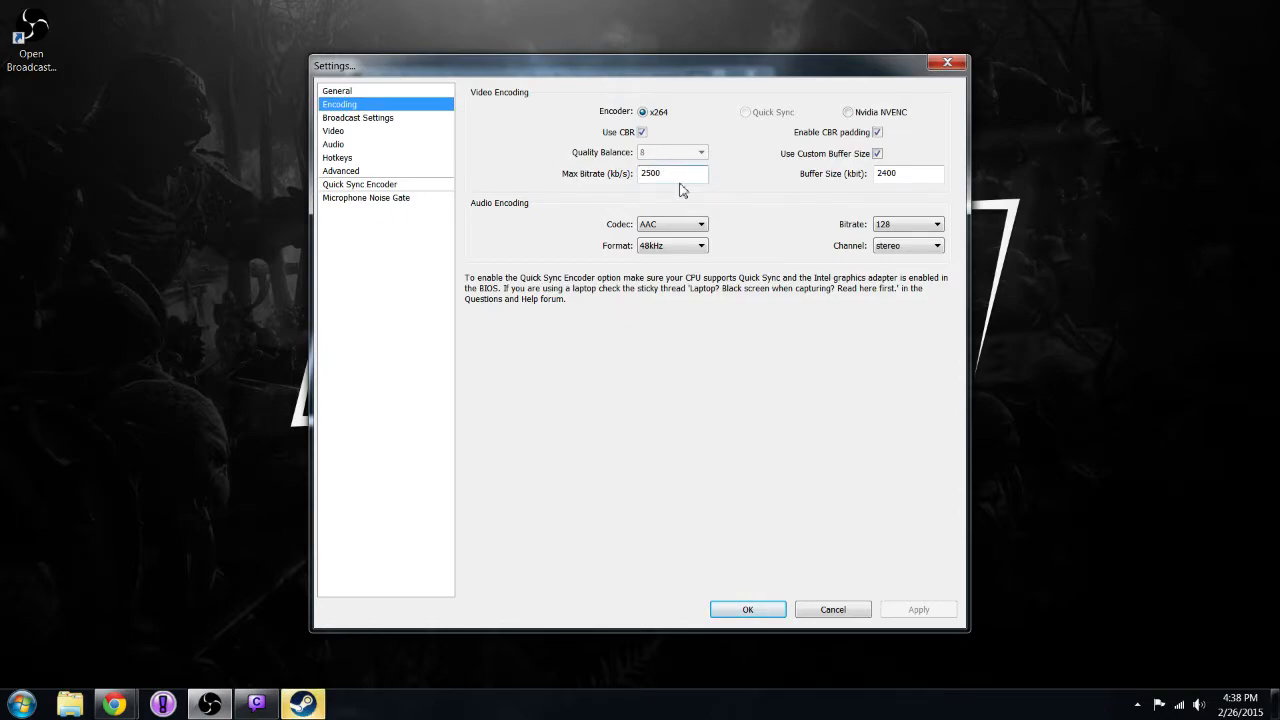
pyautogui.click(663, 172)
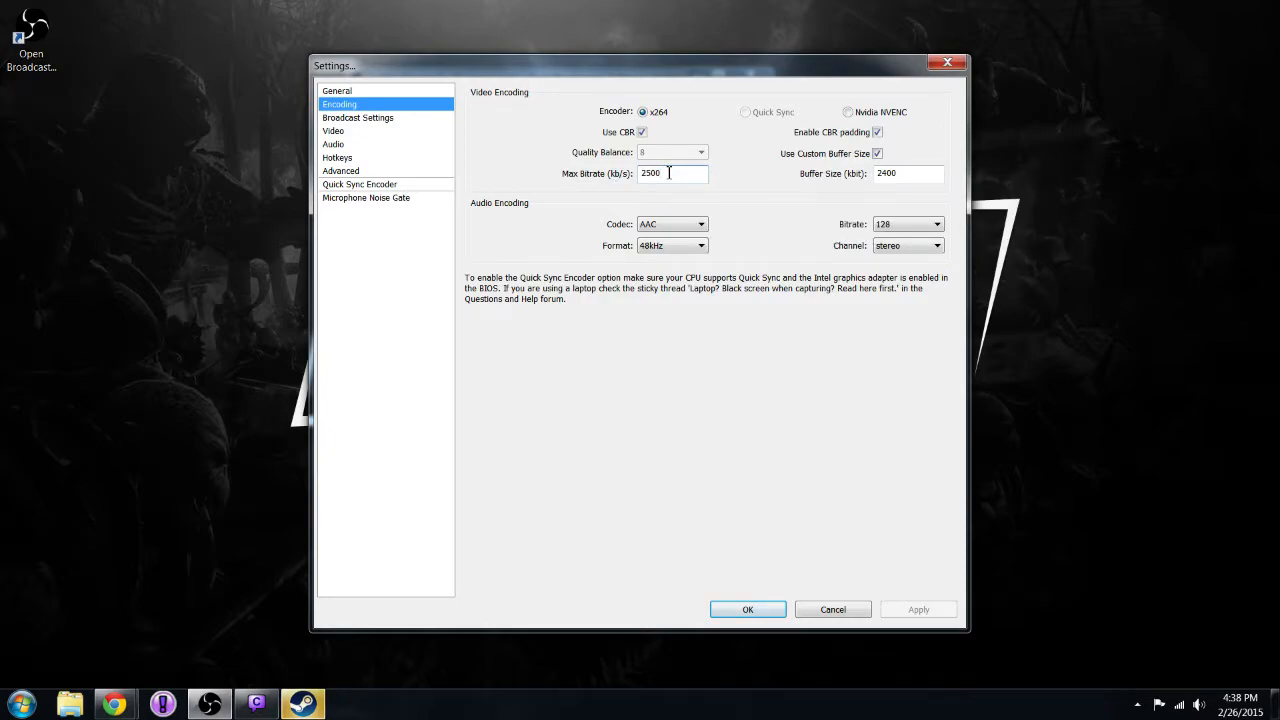
pyautogui.moveTo(900, 174); pyautogui.dragTo(866, 178)
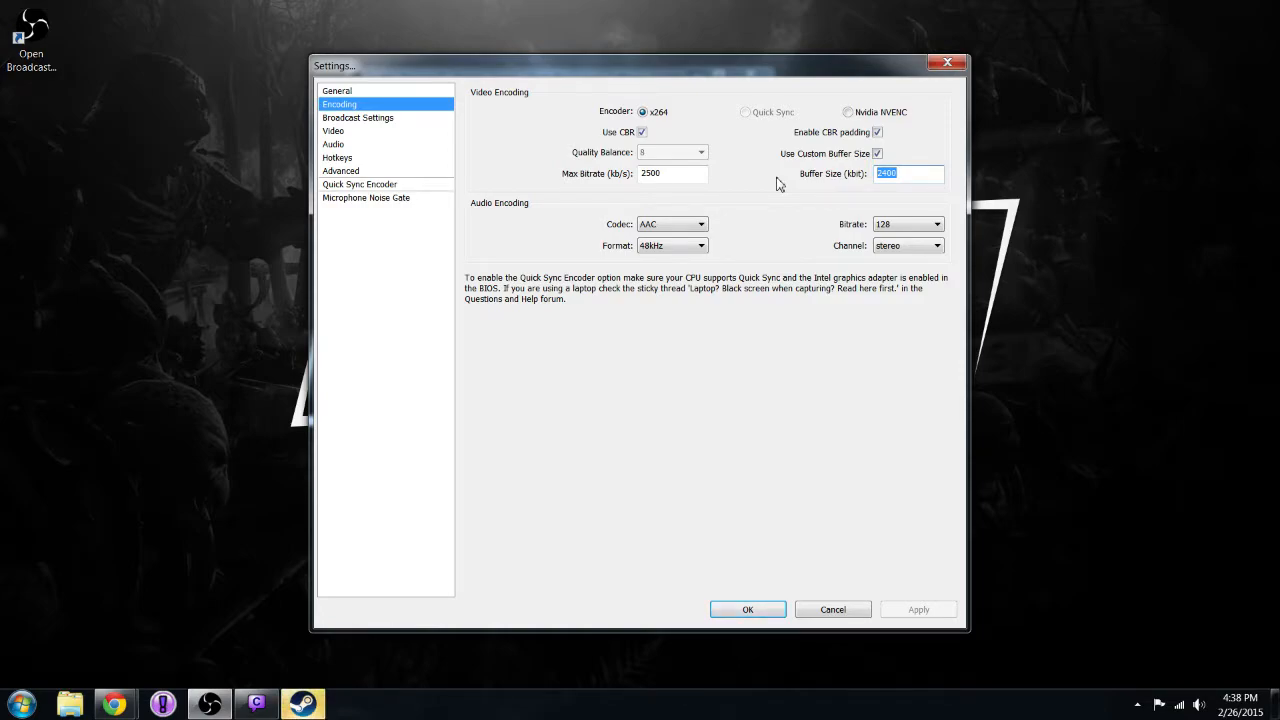
pyautogui.moveTo(700, 174); pyautogui.dragTo(640, 176)
pyautogui.click(667, 172)
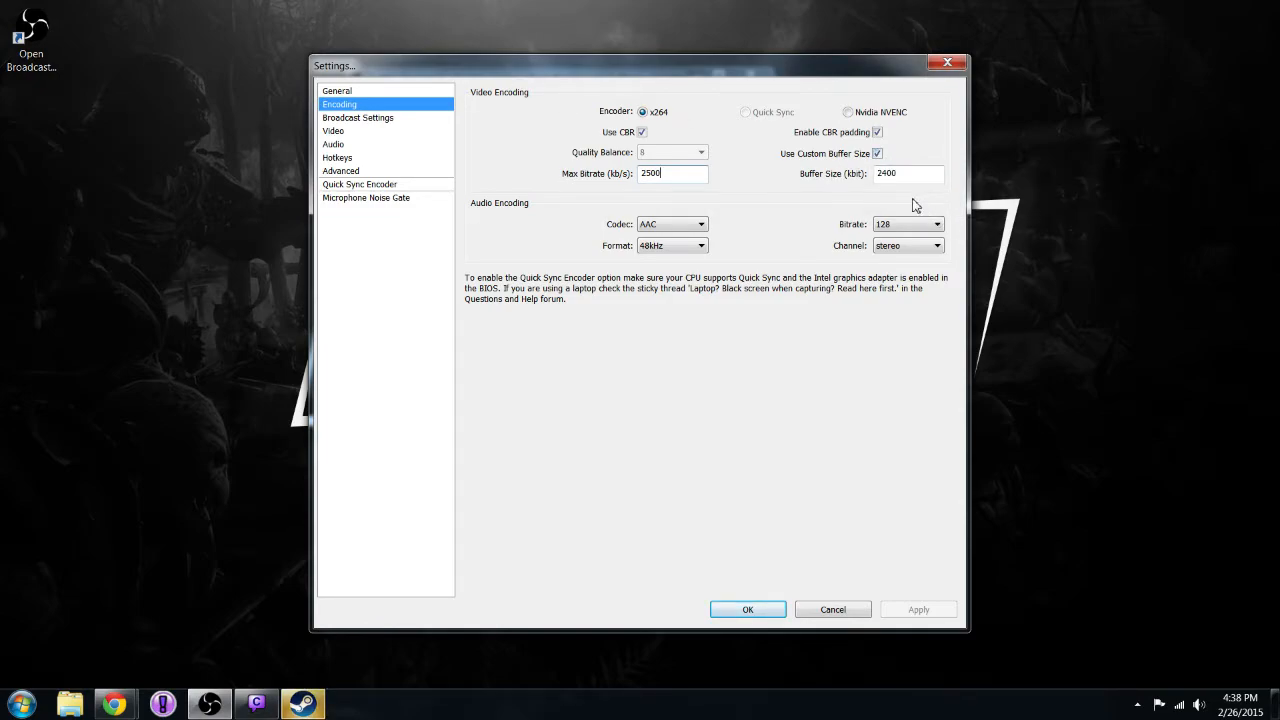
# Examine the broadcast settings, including the streaming service, auto-reconnect timeout and stream delay.
pyautogui.click(372, 120)
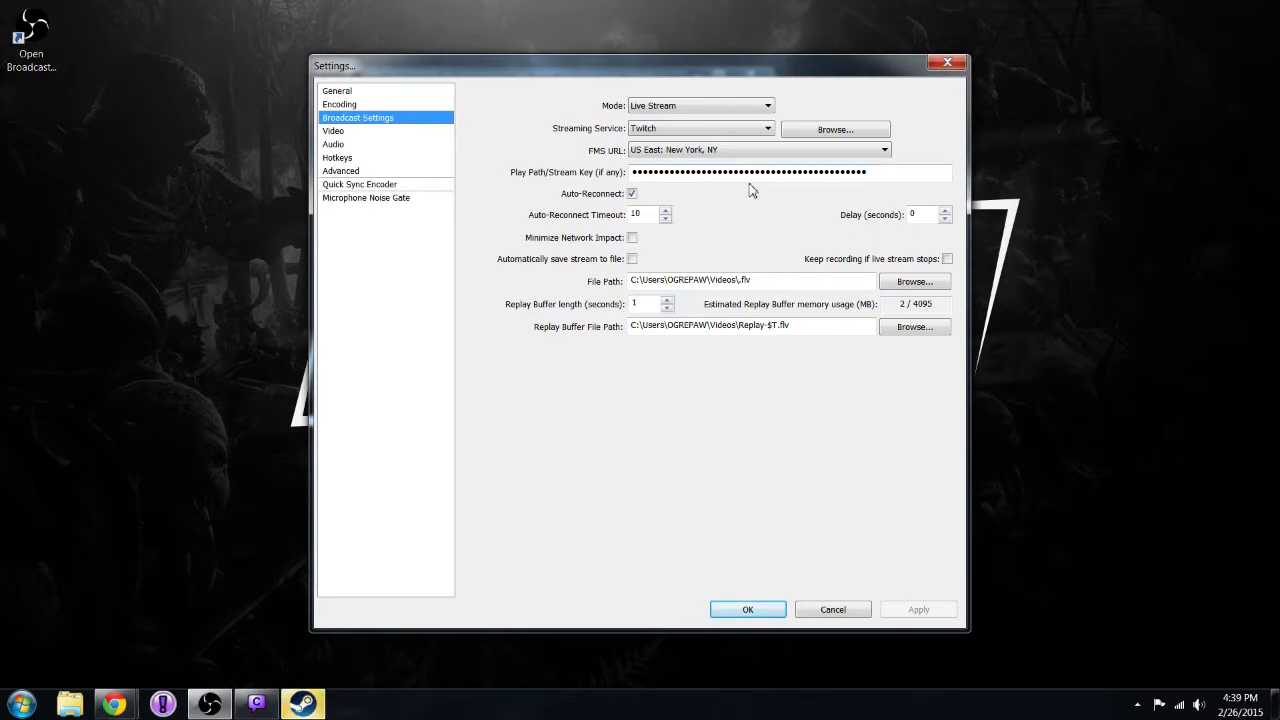
pyautogui.moveTo(650, 214); pyautogui.dragTo(617, 214)
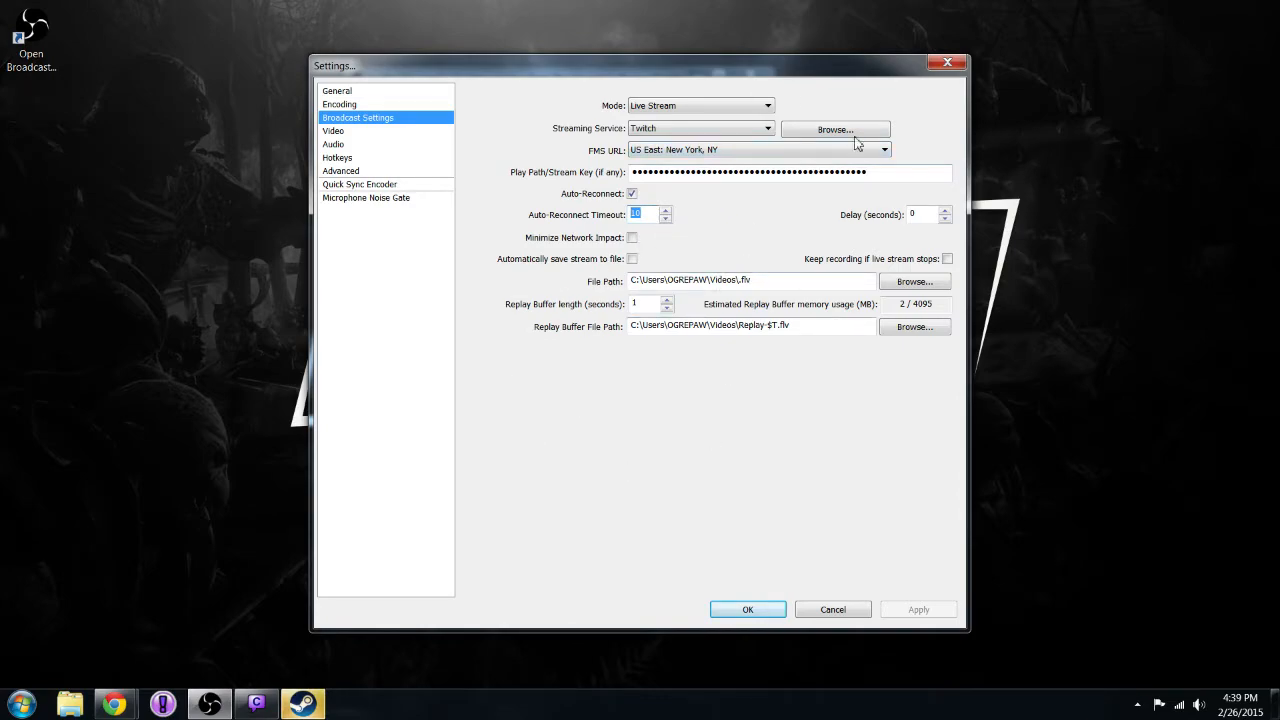
pyautogui.doubleClick(931, 215)
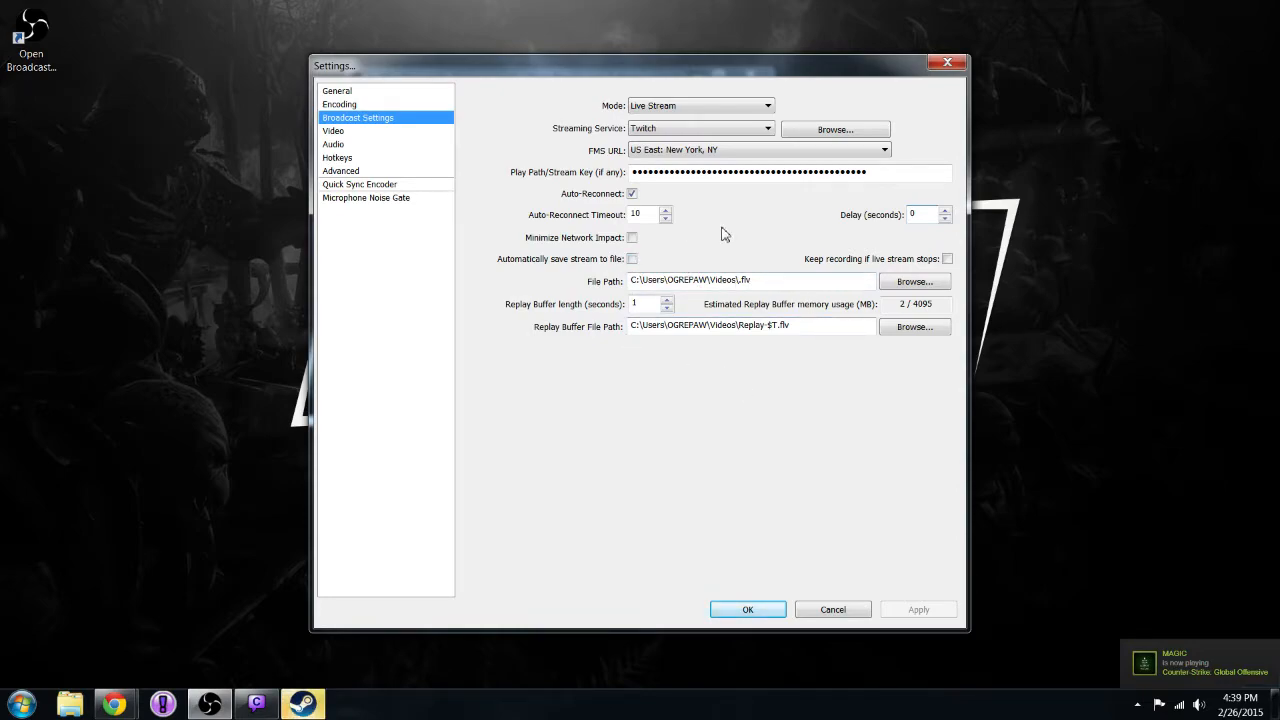
# Examine the video settings, especially the resolution downscale and FPS, and review the audio device settings.
pyautogui.click(366, 134)
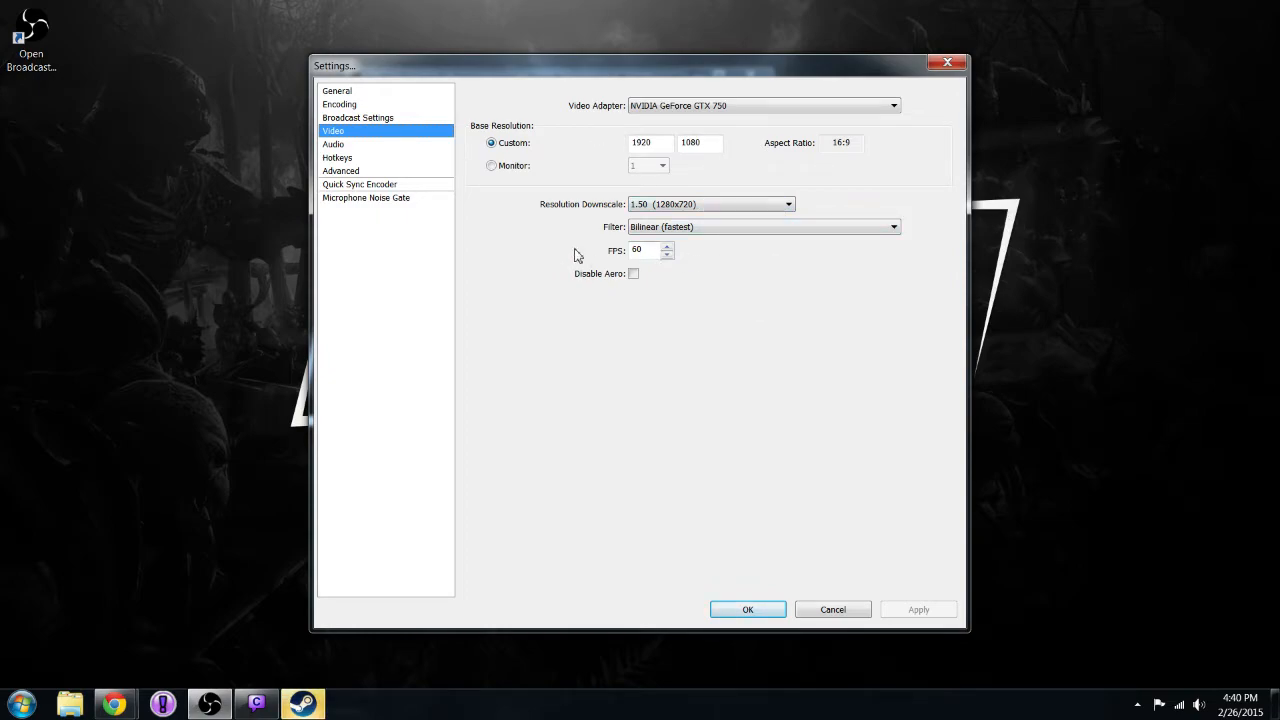
pyautogui.moveTo(649, 249); pyautogui.dragTo(625, 251)
pyautogui.click(378, 145)
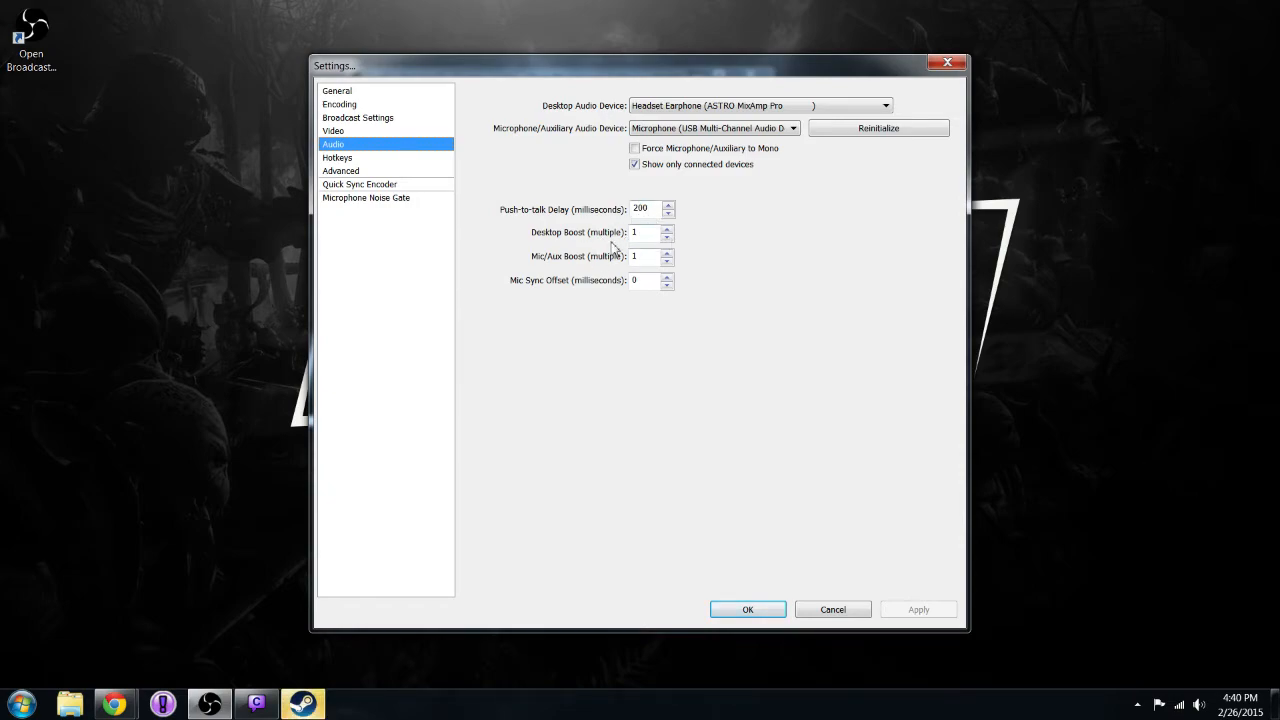
# Review the hotkey assignments and the advanced encoding settings, including the Quick Sync encoder parameters.
pyautogui.click(384, 161)
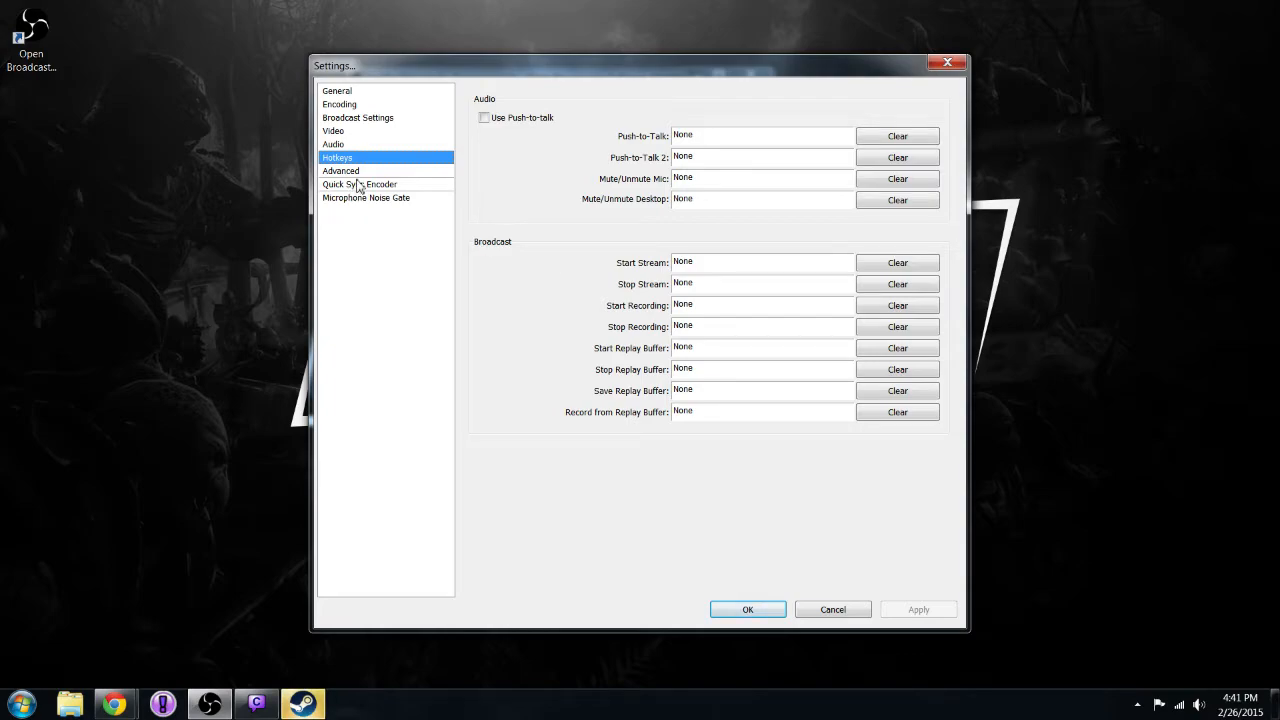
pyautogui.click(348, 171)
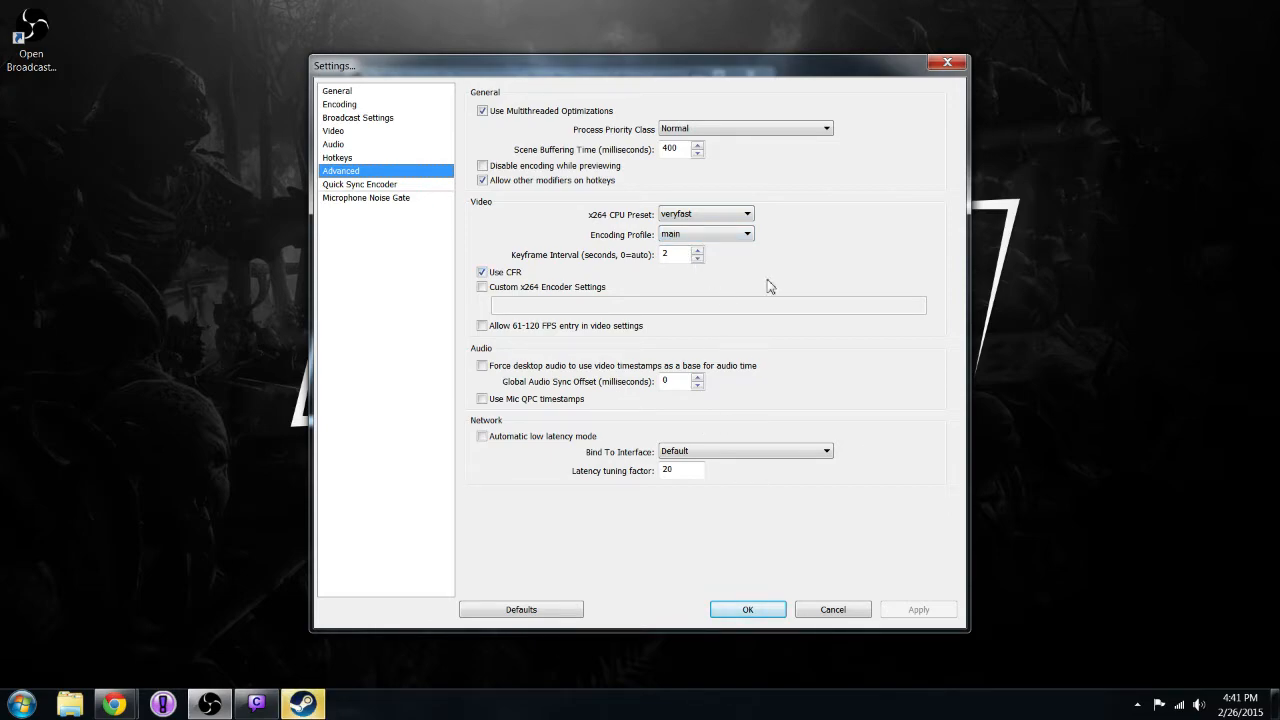
pyautogui.click(397, 187)
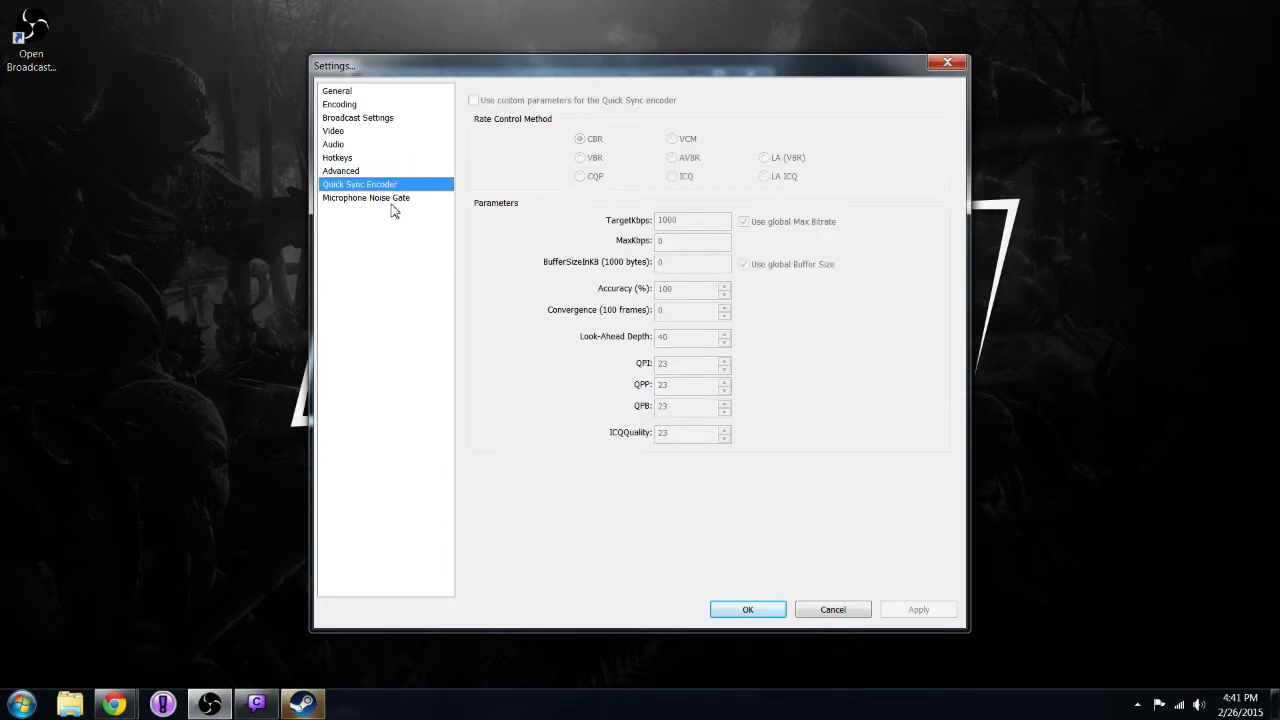
# Examine the microphone noise gate and general settings, and close the settings without changing anything.
pyautogui.click(395, 200)
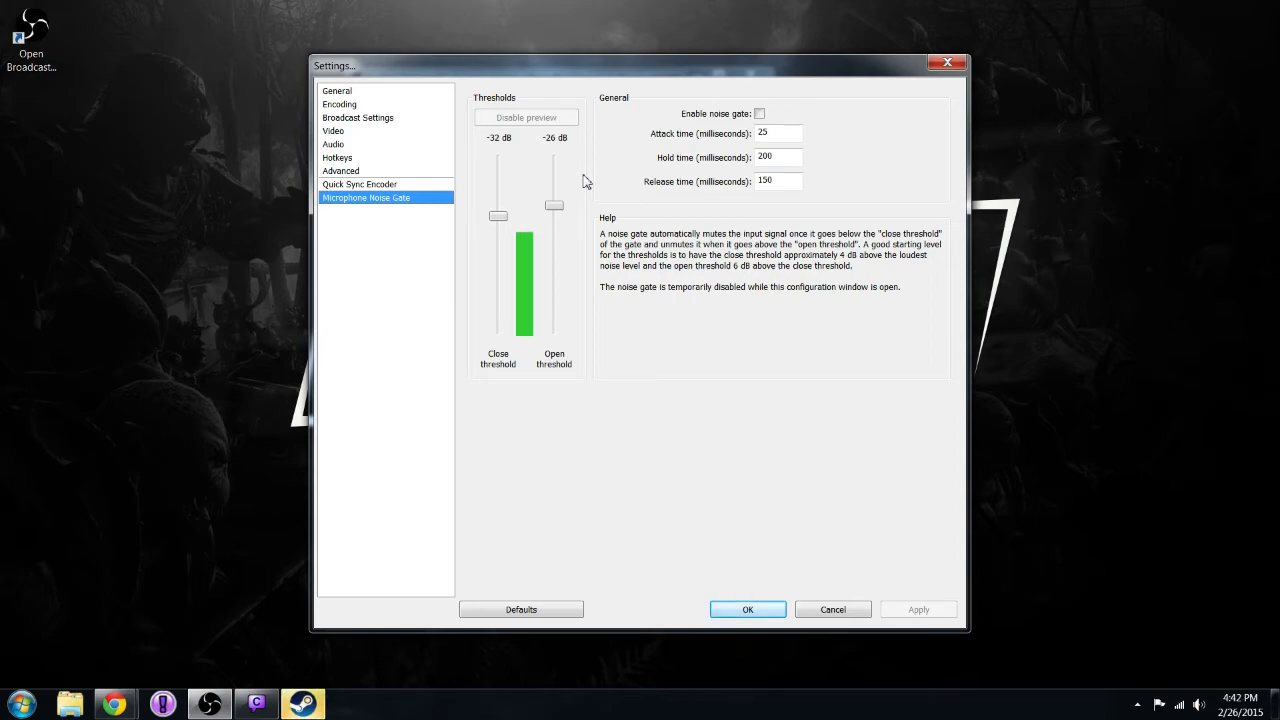
pyautogui.click(338, 93)
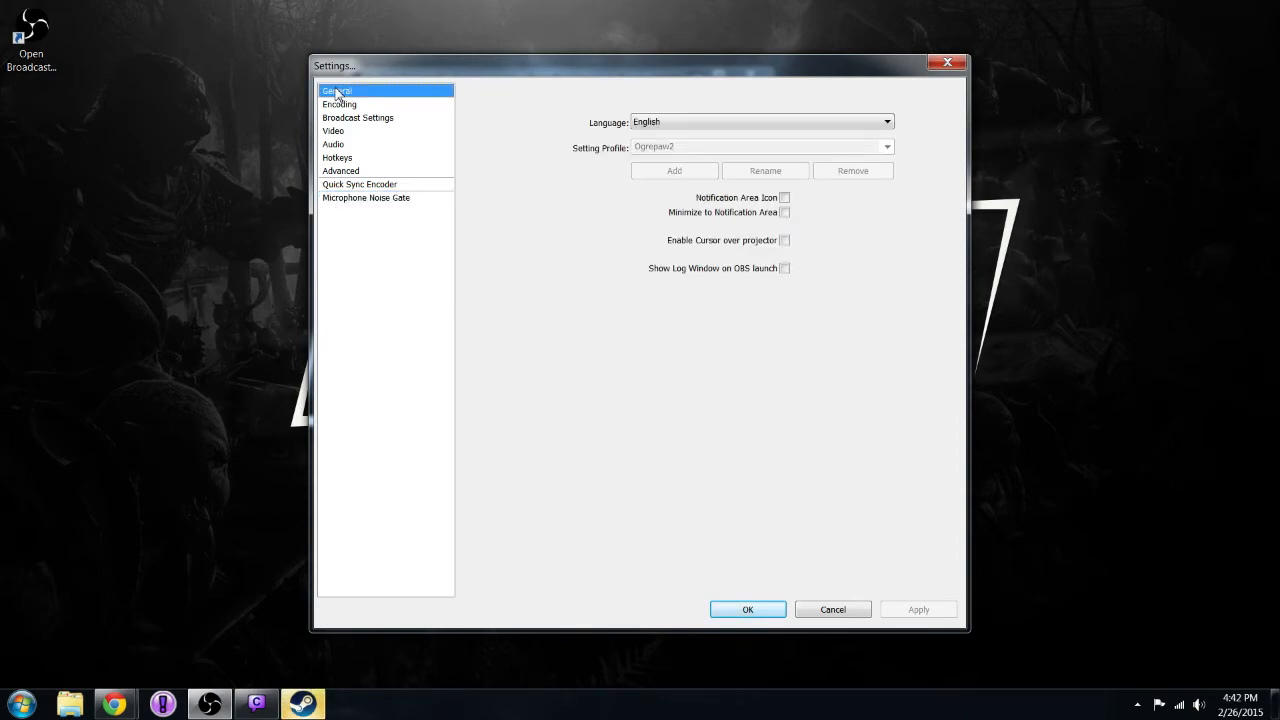
pyautogui.click(946, 65)
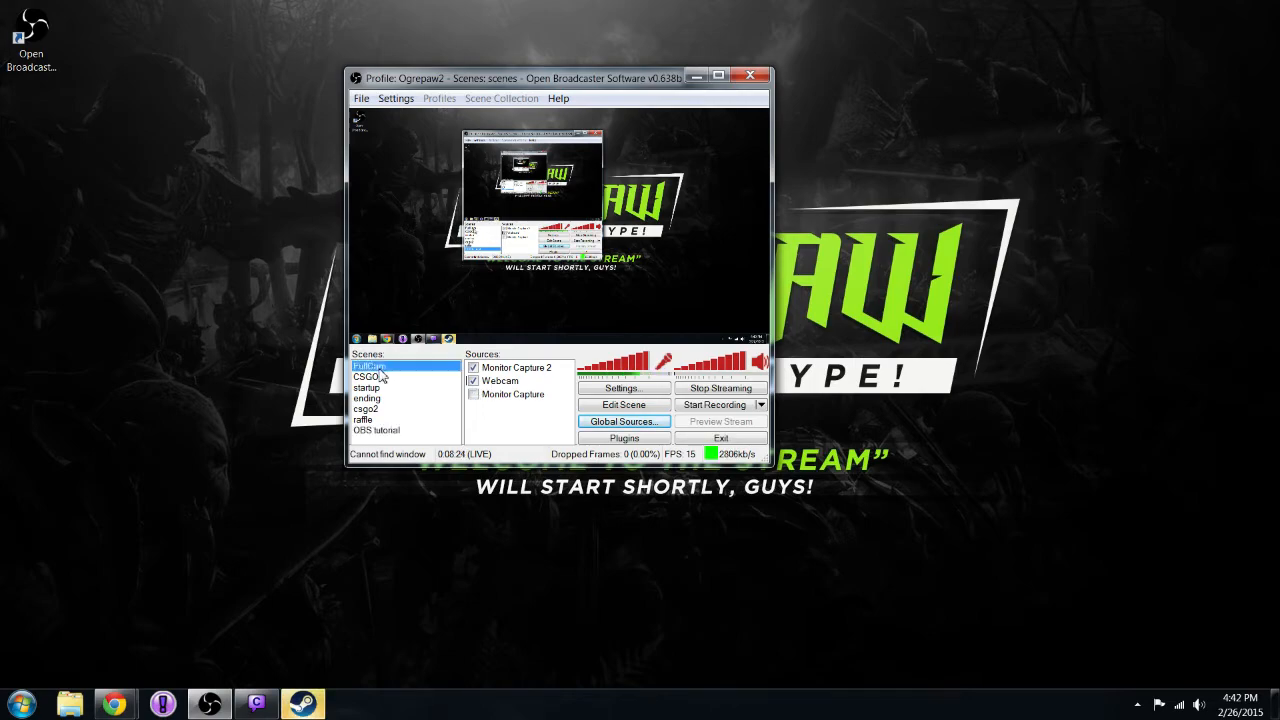
# Examine the scene list from FullCam to OBS tutorial and the option for adding sources to the OBS tutorial scene.
pyautogui.click(376, 367)
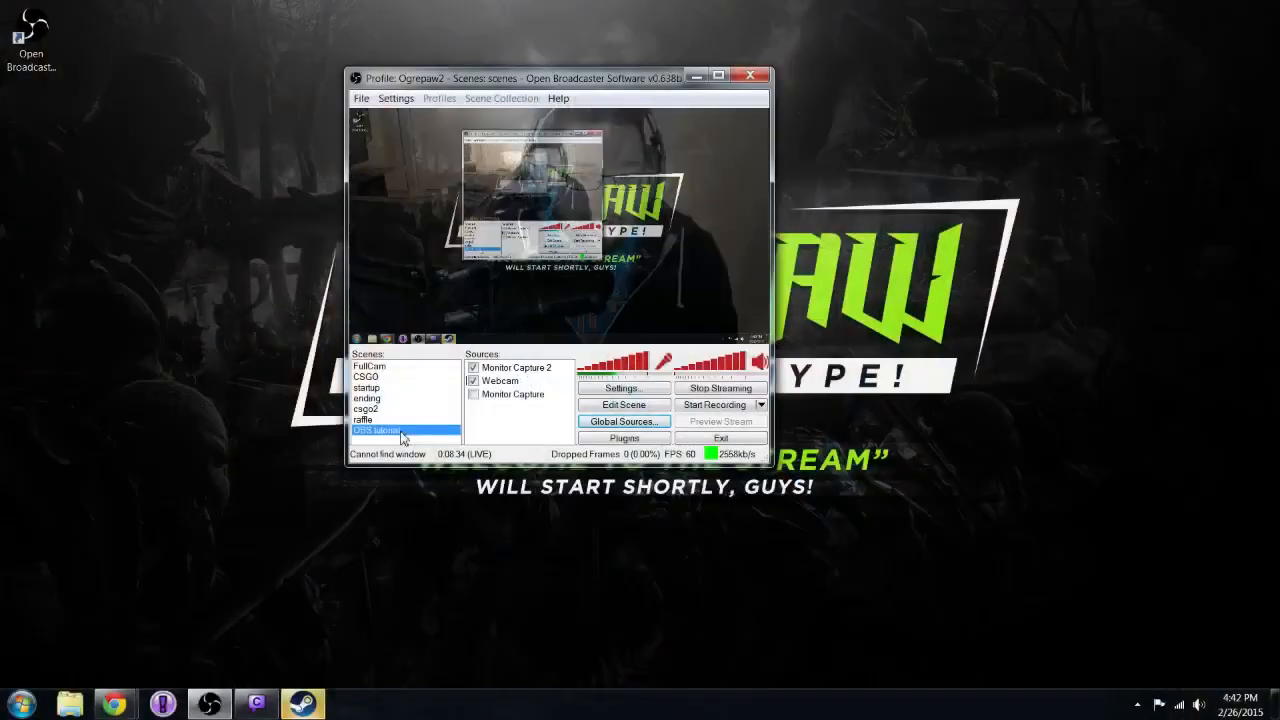
pyautogui.rightClick(489, 414)
pyautogui.moveTo(526, 422)
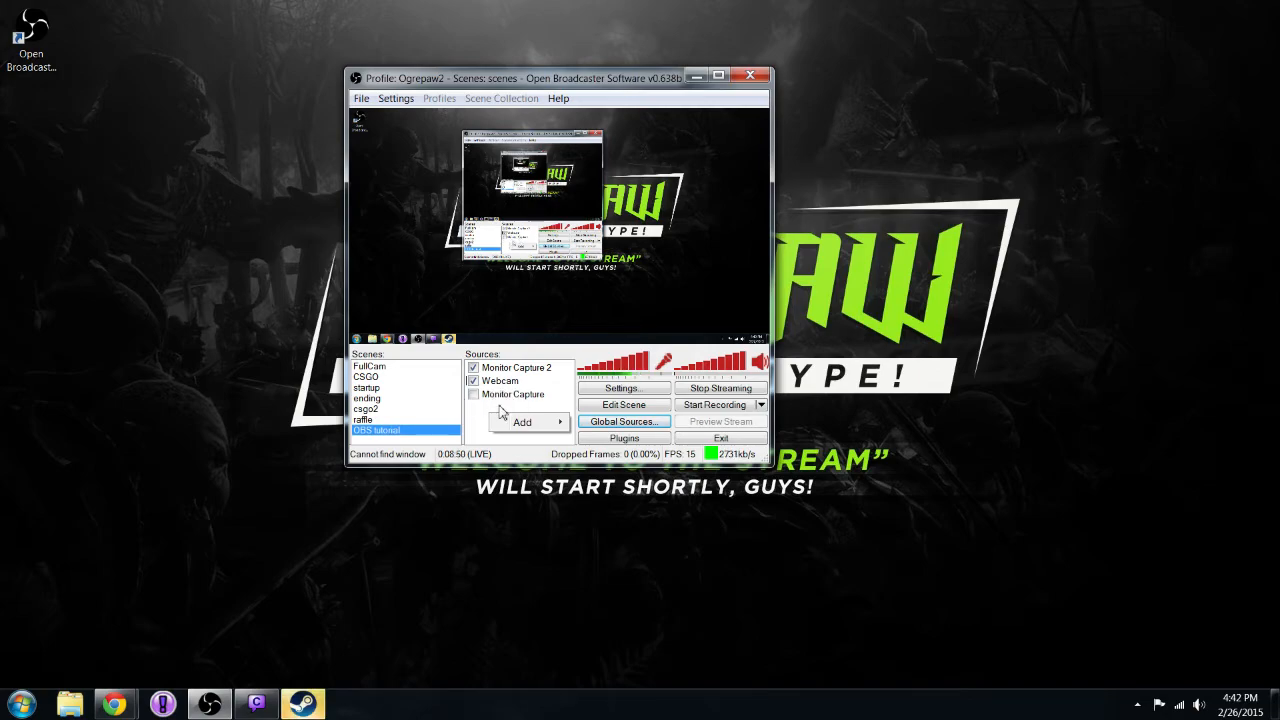
pyautogui.click(718, 188)
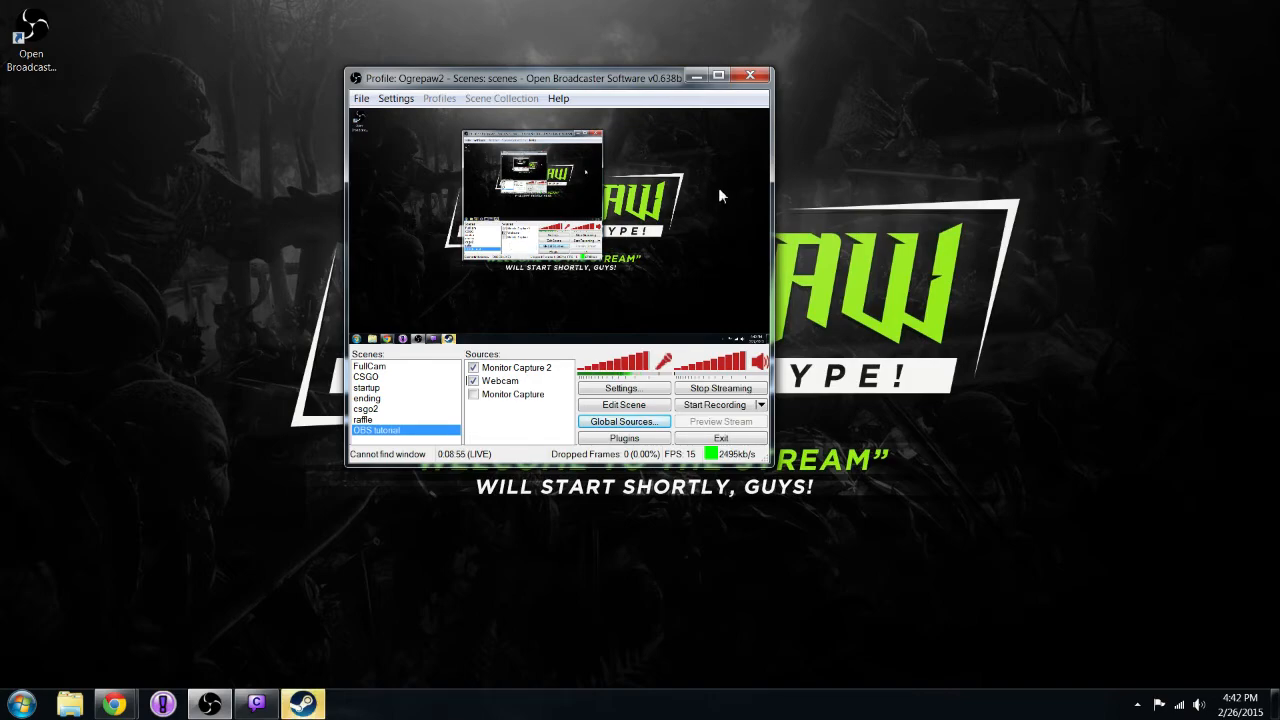
# Examine the options of a new image source for the OBS tutorial scene under its default name, and cancel it.
pyautogui.rightClick(512, 416)
pyautogui.moveTo(542, 427)
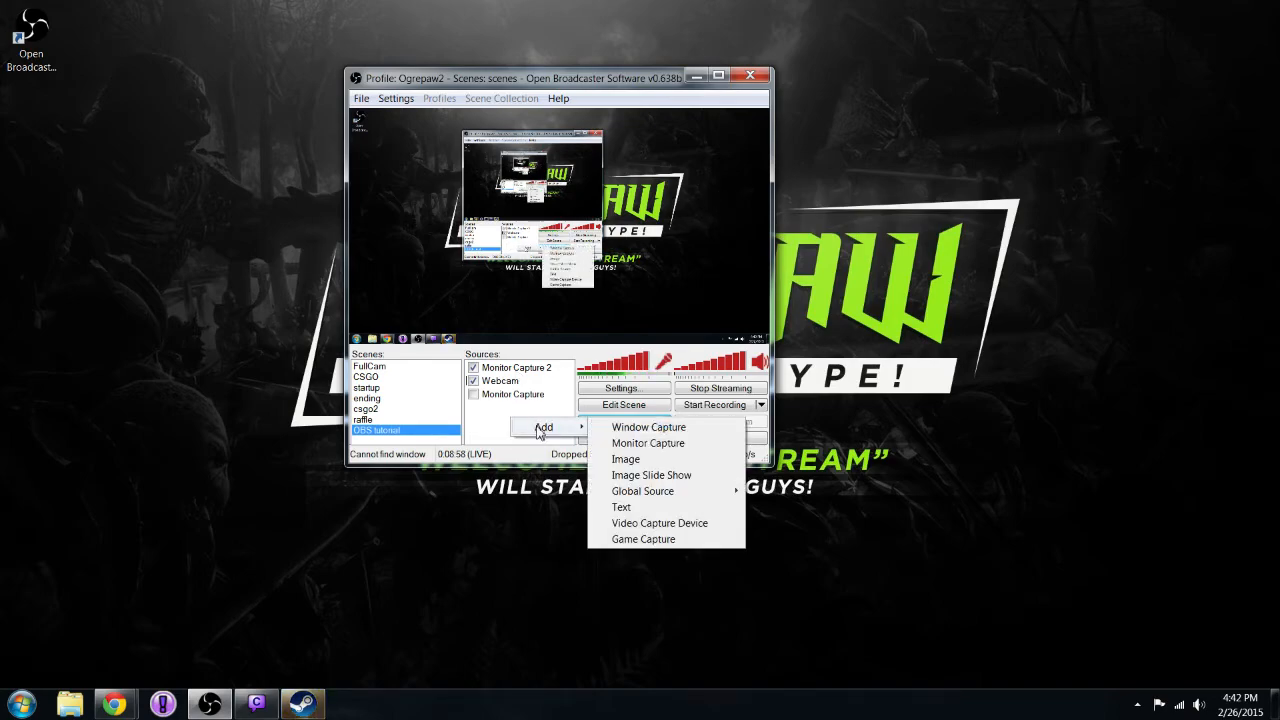
pyautogui.click(645, 462)
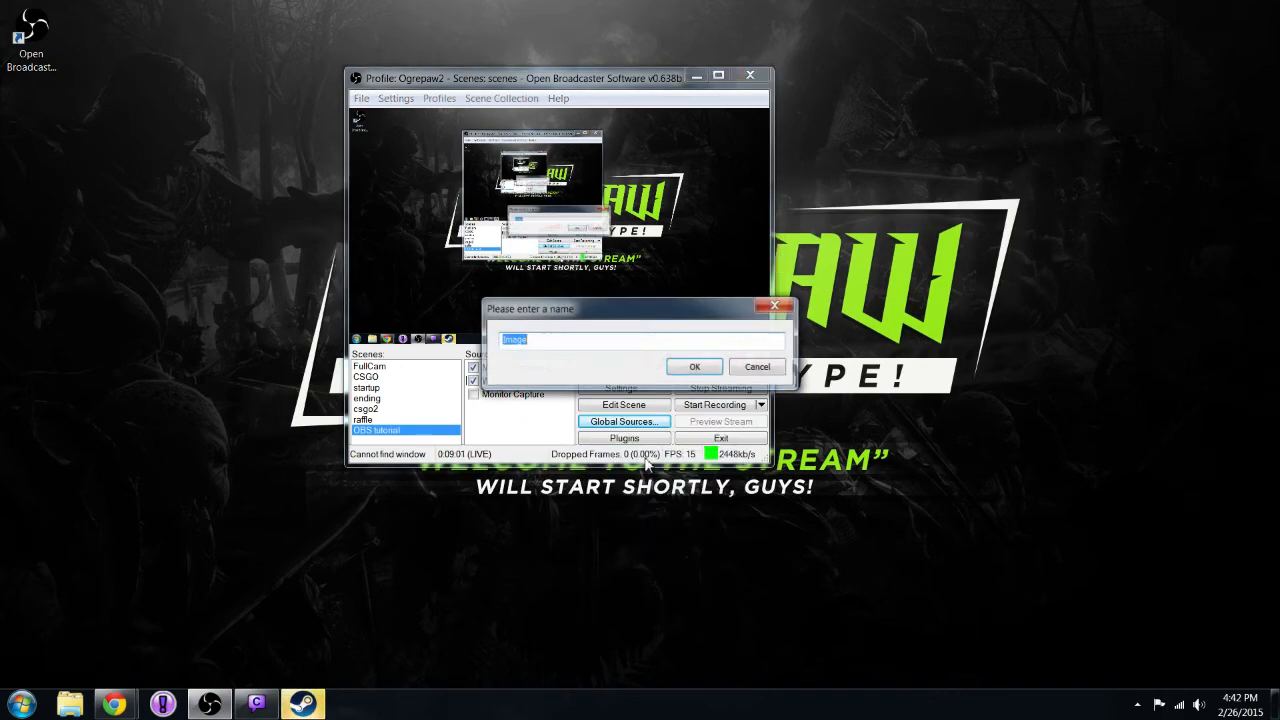
pyautogui.click(690, 369)
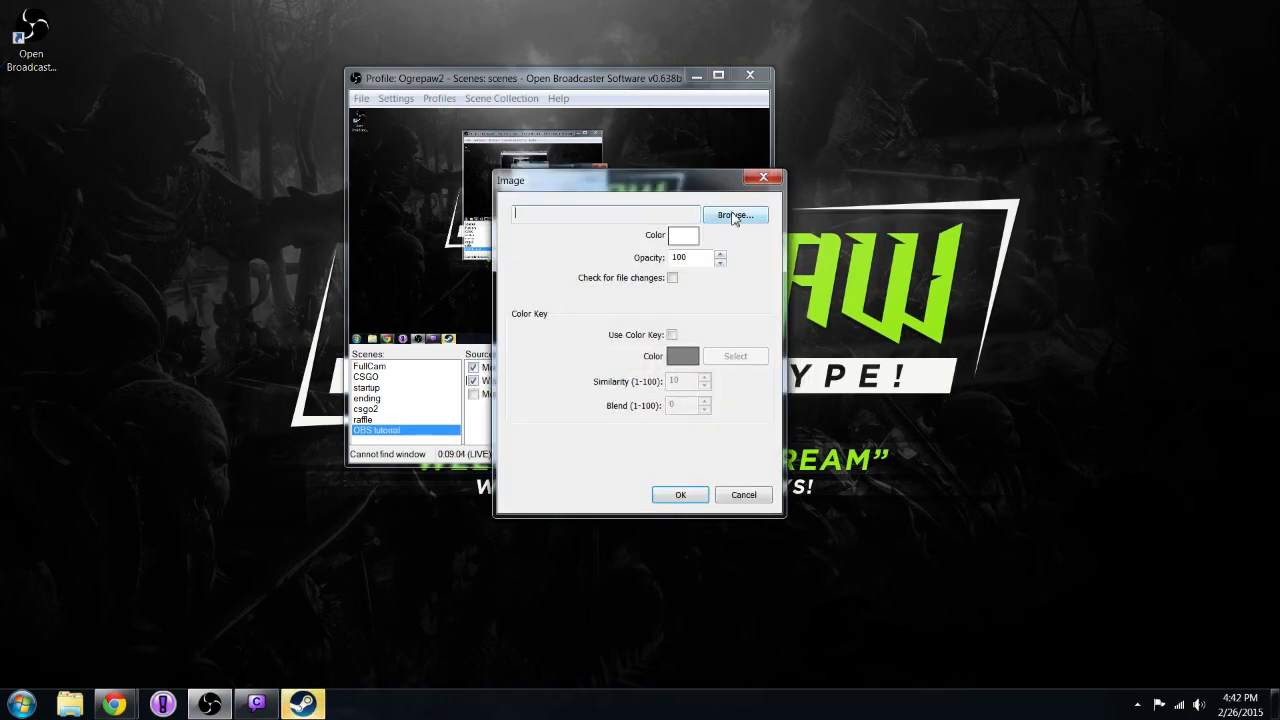
pyautogui.click(745, 495)
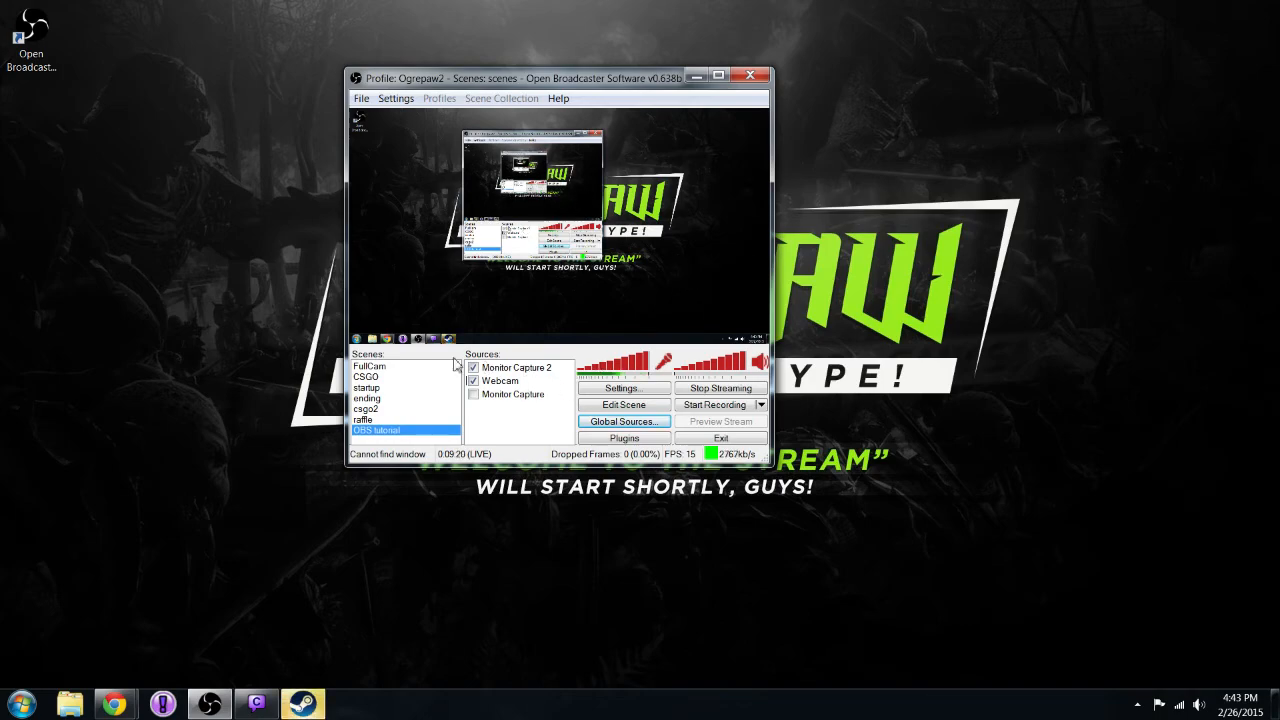
# Switch the live stream to the FullCam scene.
pyautogui.click(420, 370)
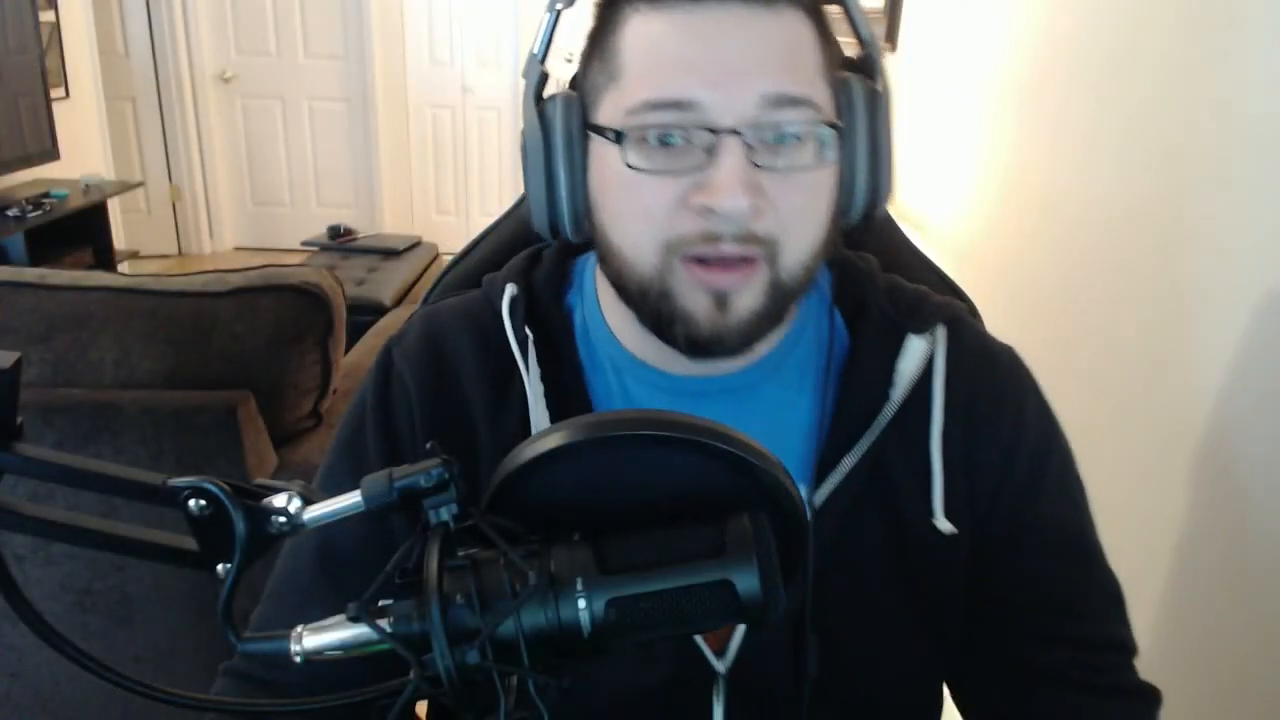